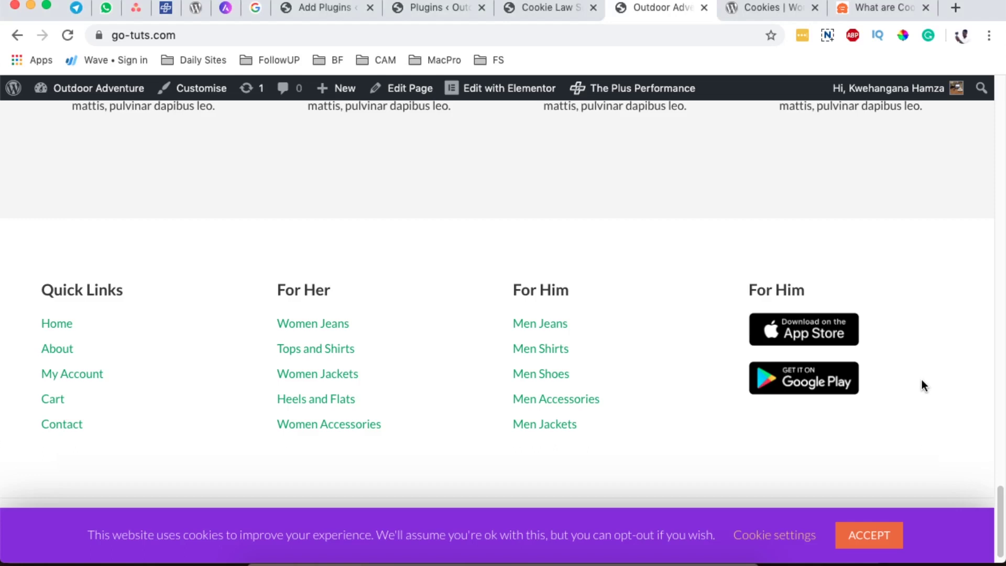
Accept the site's cookie notice and skim the WordPress.org and WPBeginner cookie articles.
scroll(922, 381, "down", 1)
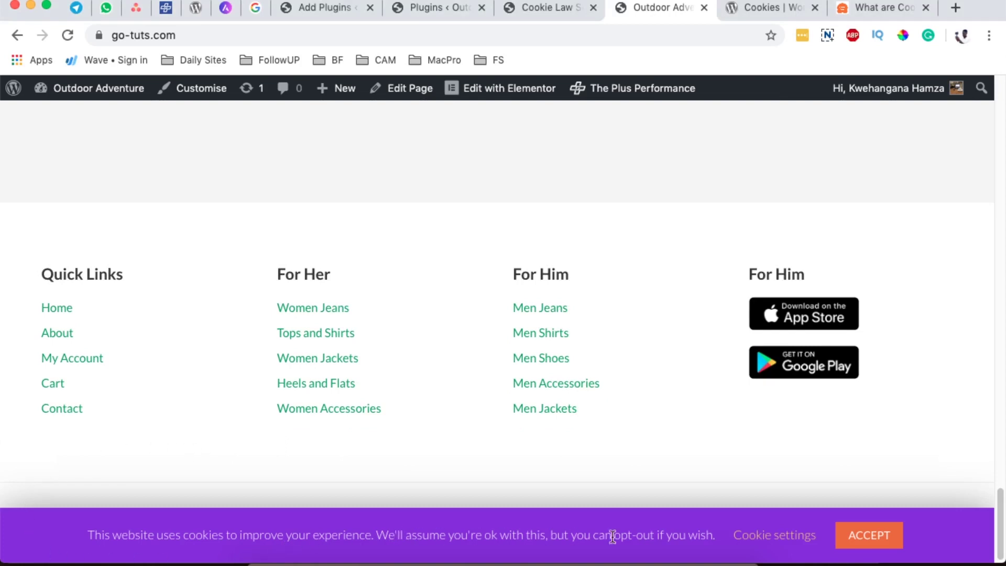
left_click(845, 544)
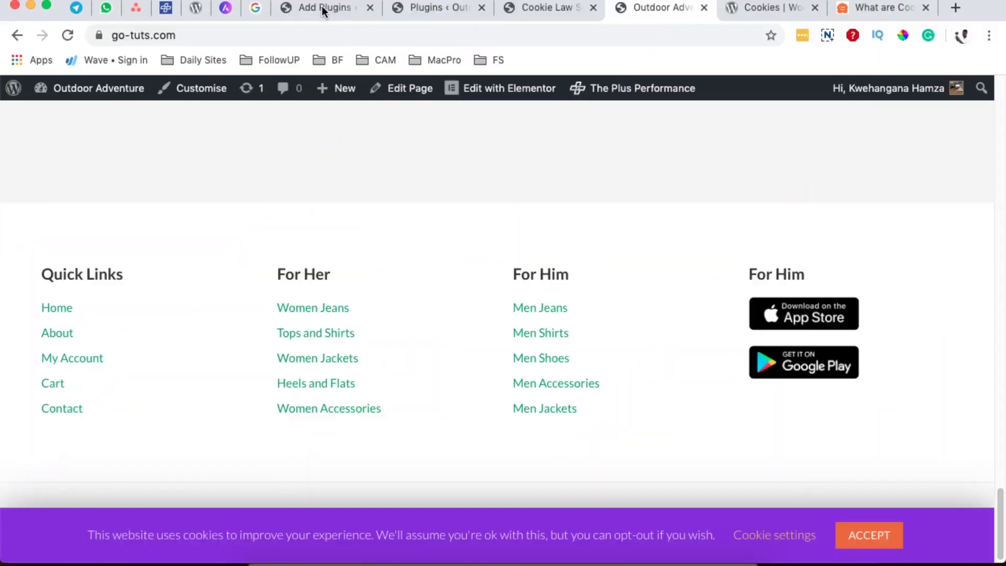
left_click(321, 11)
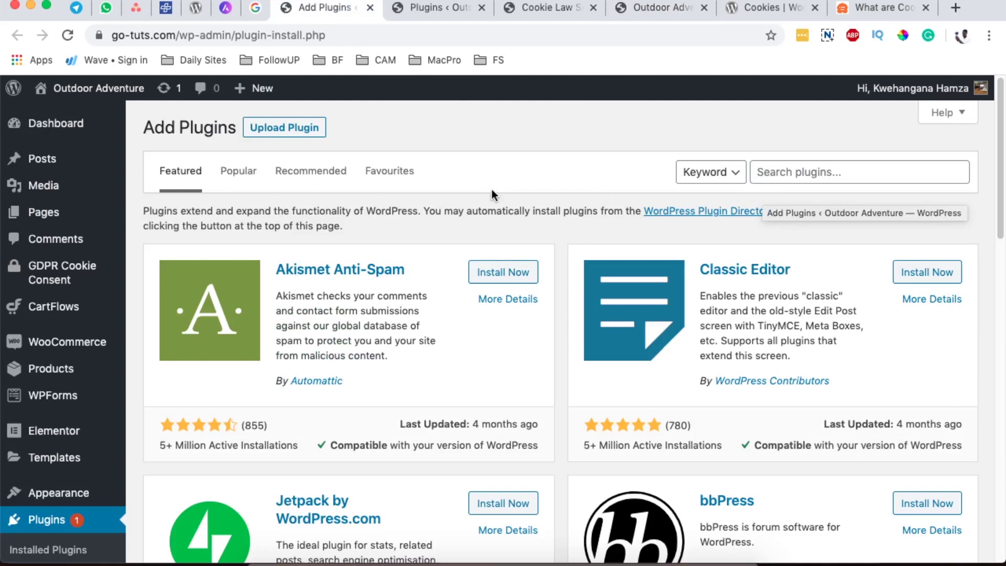
left_click(760, 10)
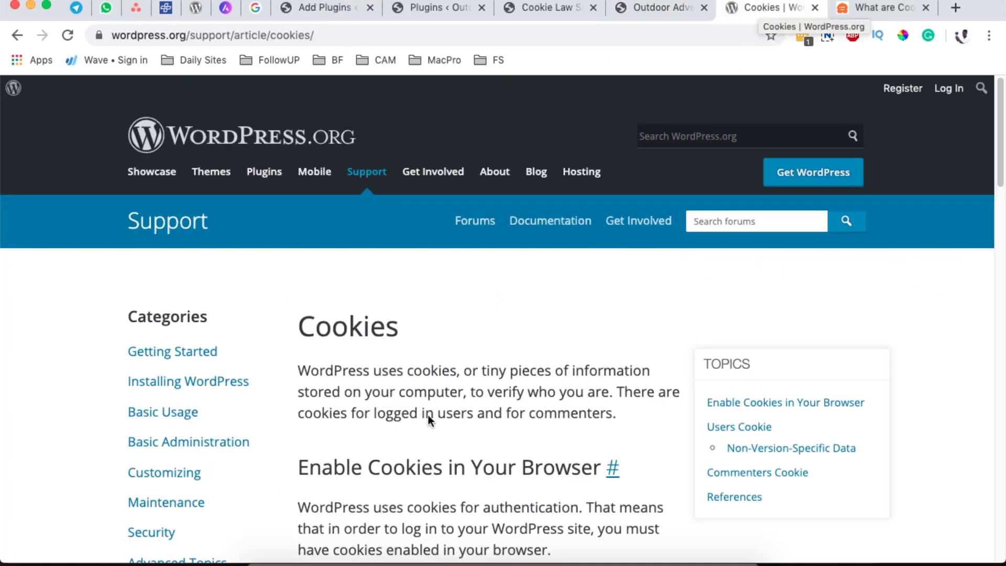
scroll(409, 445, "down", 4)
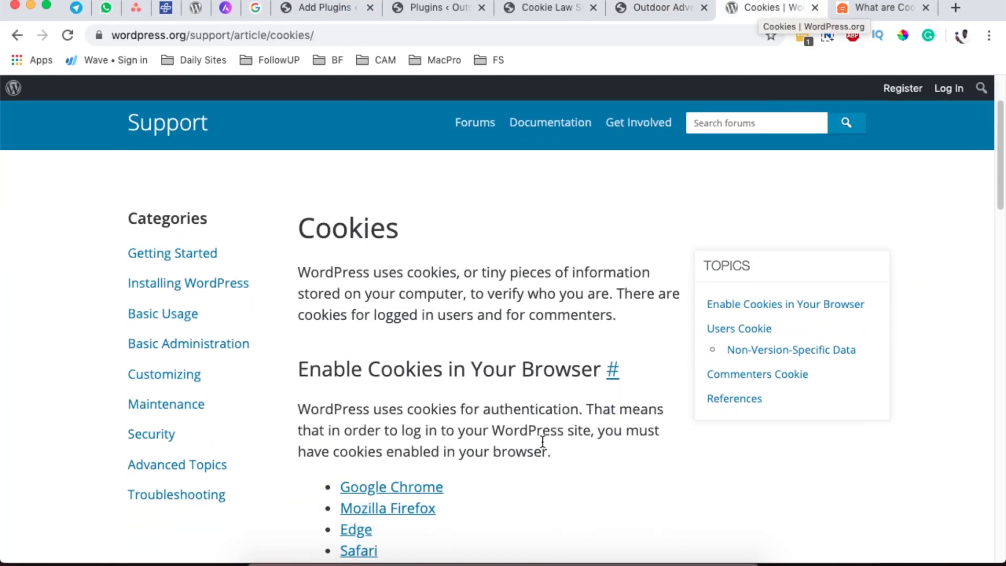
key("ctrl+Tab")
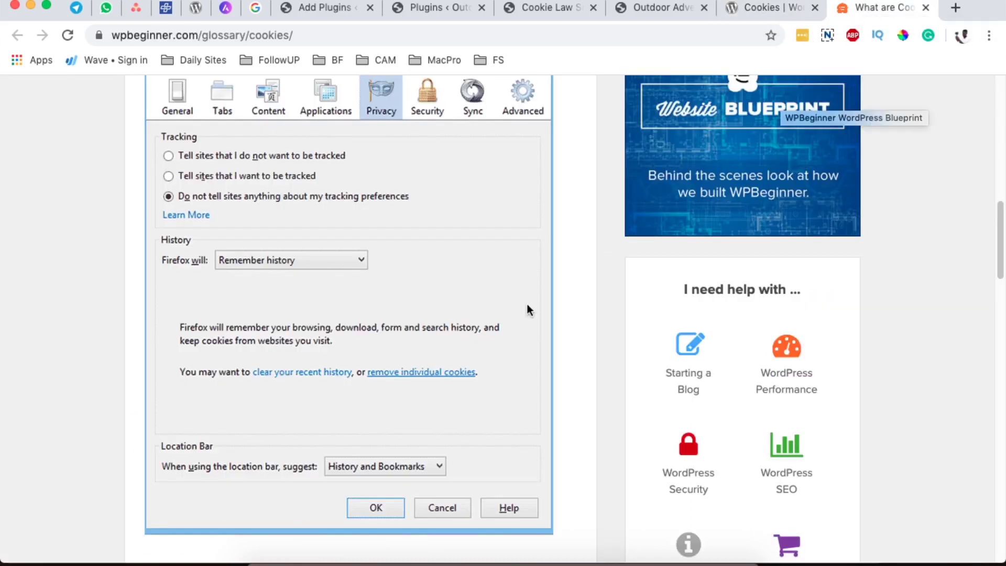
scroll(565, 374, "down", 5)
Glance over the installed plugins and Cookie Law Settings tabs, then return to Add Plugins.
left_click(427, 9)
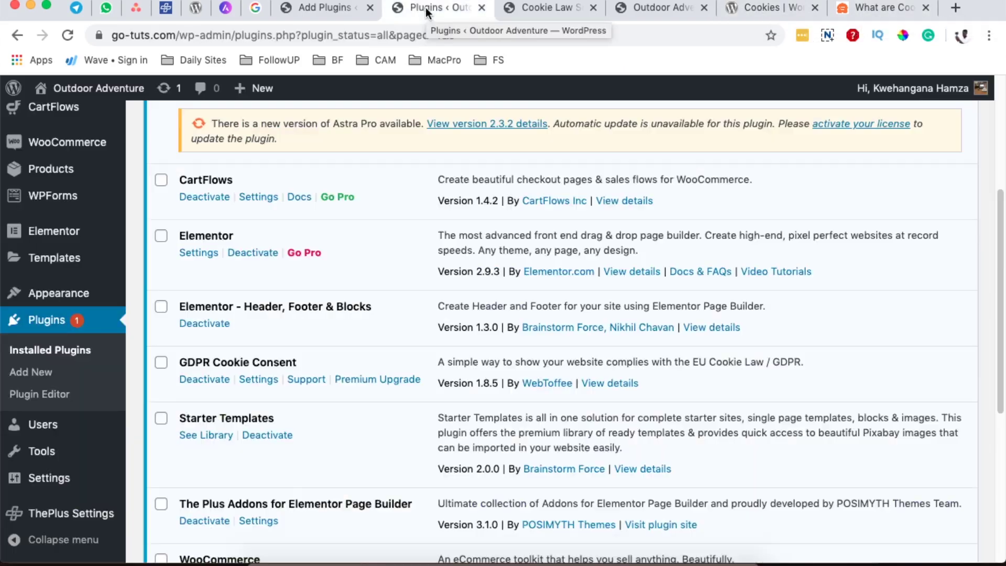
left_click(547, 10)
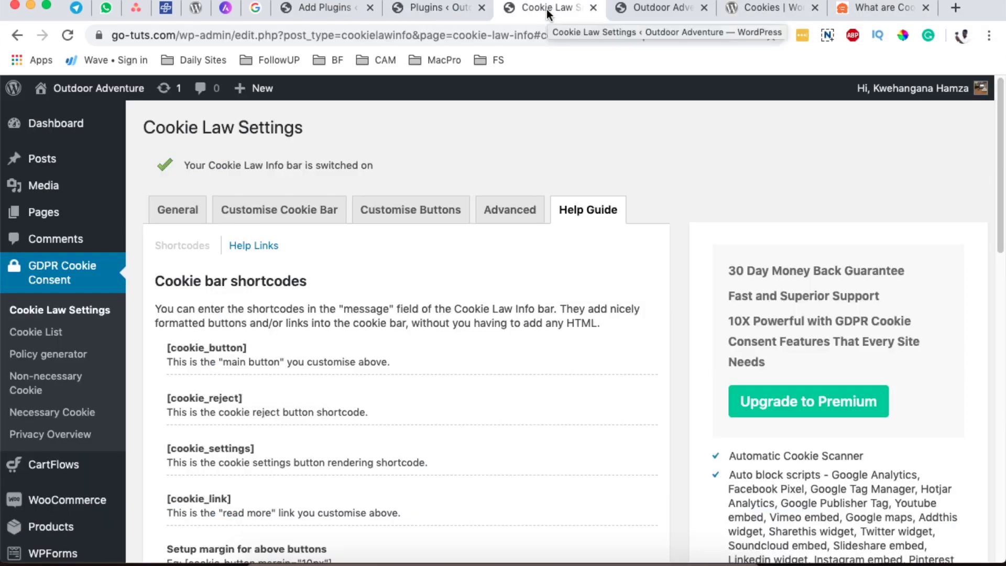
left_click(648, 11)
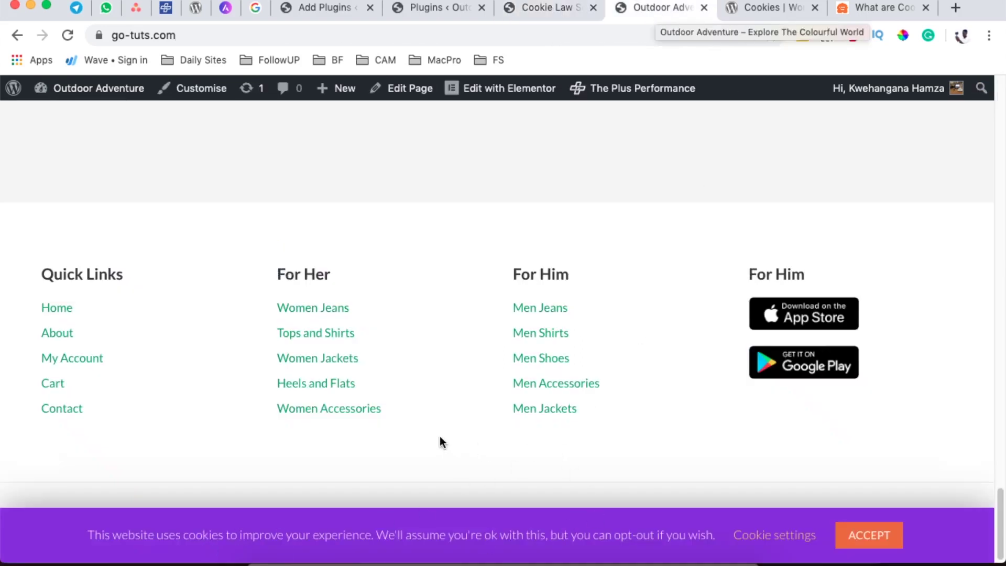
left_click(423, 11)
left_click(660, 8)
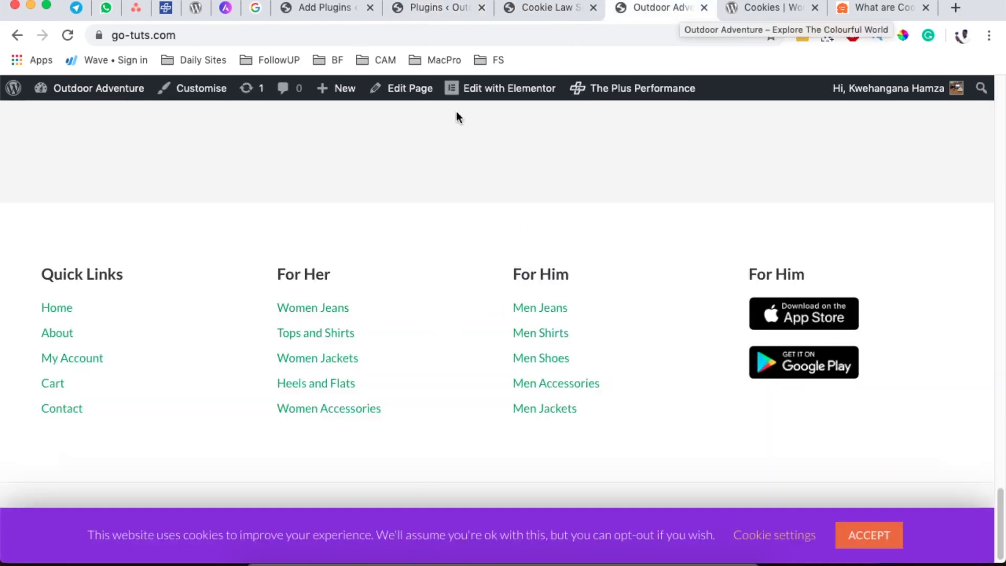
left_click(325, 8)
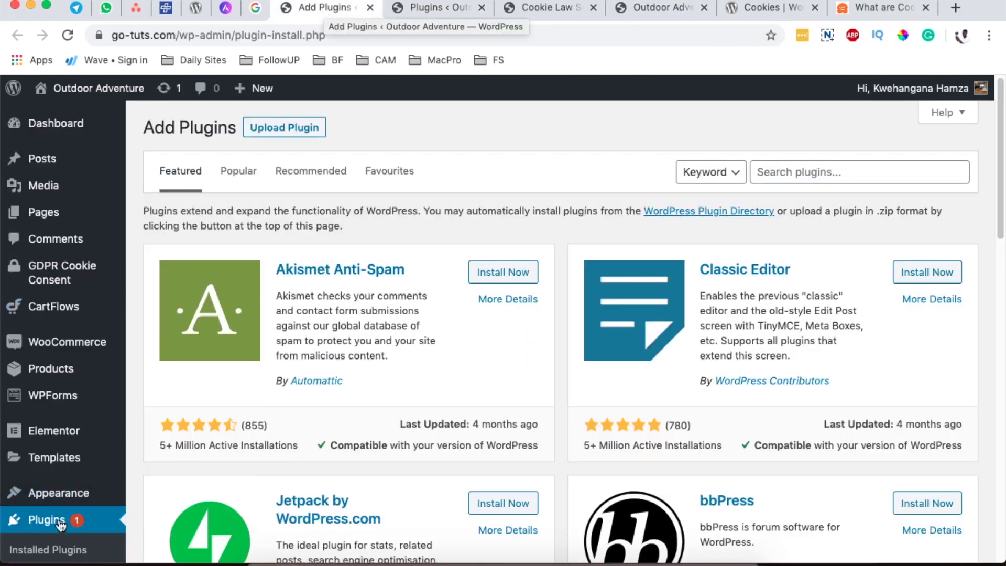
Search Add Plugins for 'GDPR Cookie Consent' and note it is Active with 700,000 installations.
left_click(791, 169)
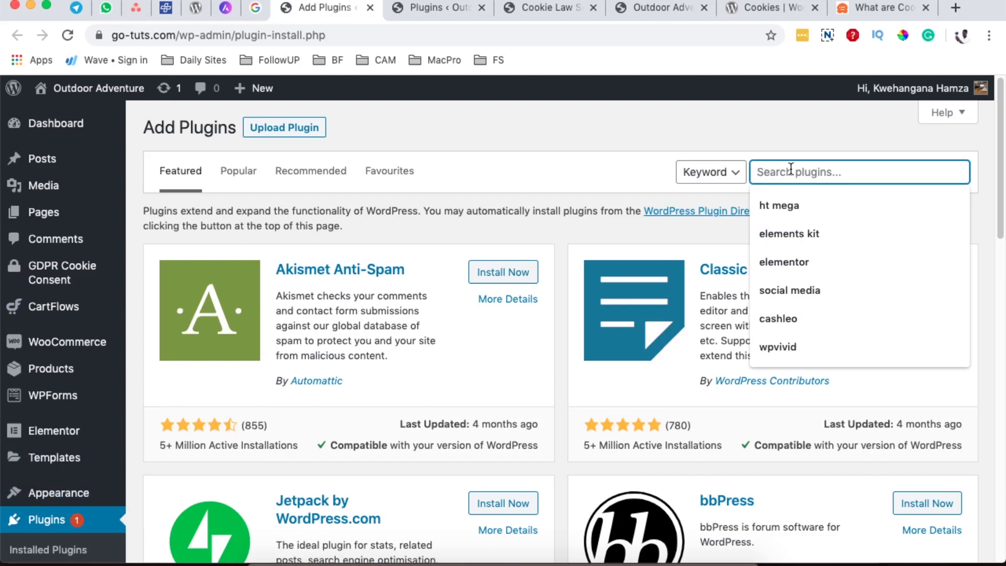
left_click(408, 8)
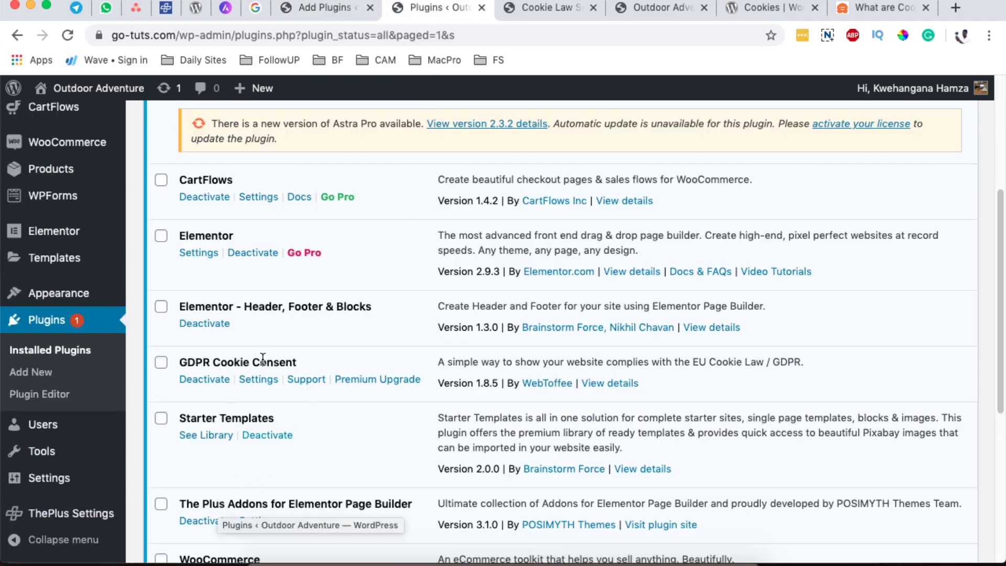
left_click_drag(298, 362, 178, 362)
key("super+c")
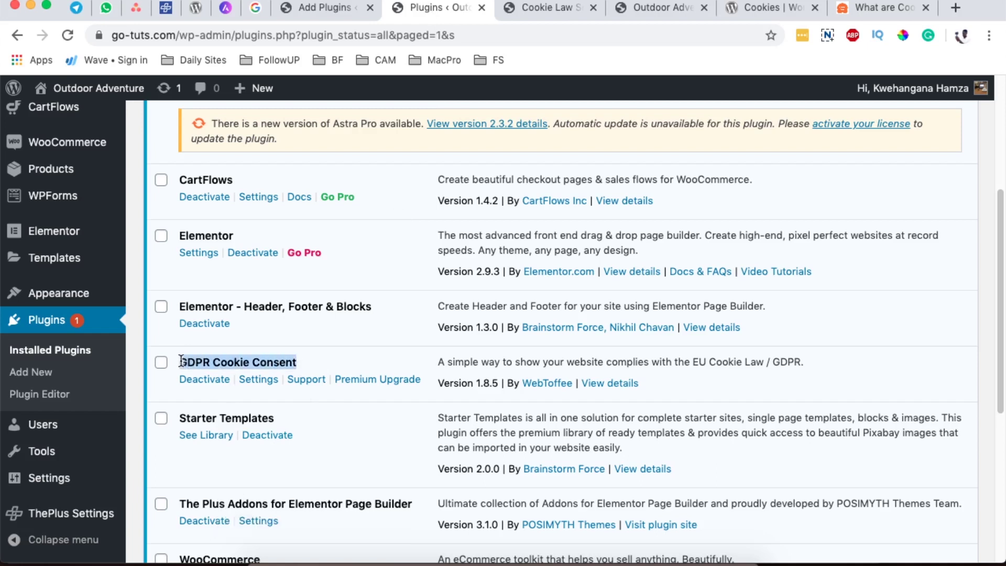
left_click(329, 12)
left_click(800, 175)
key("super+v")
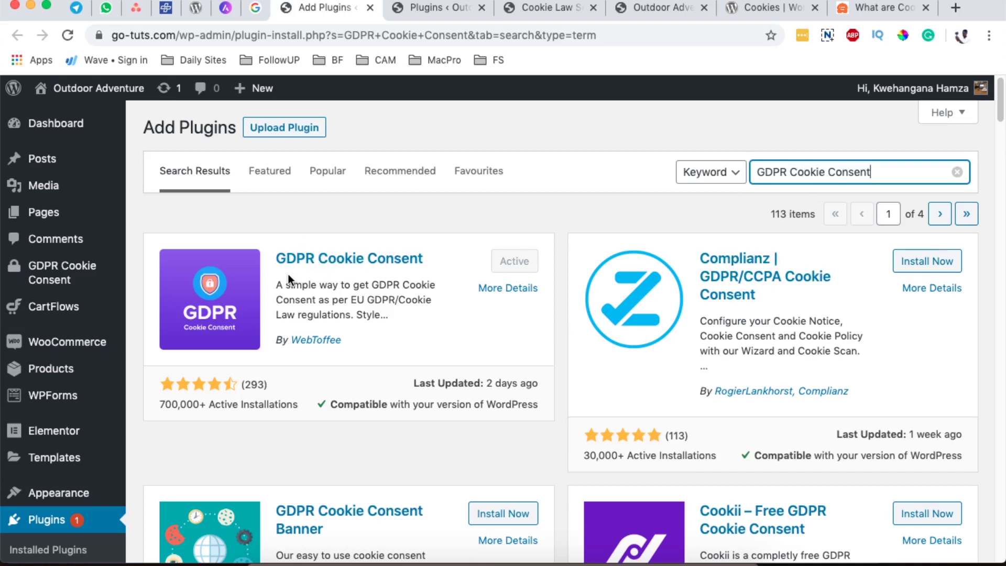
left_click_drag(158, 407, 212, 405)
left_click(159, 405)
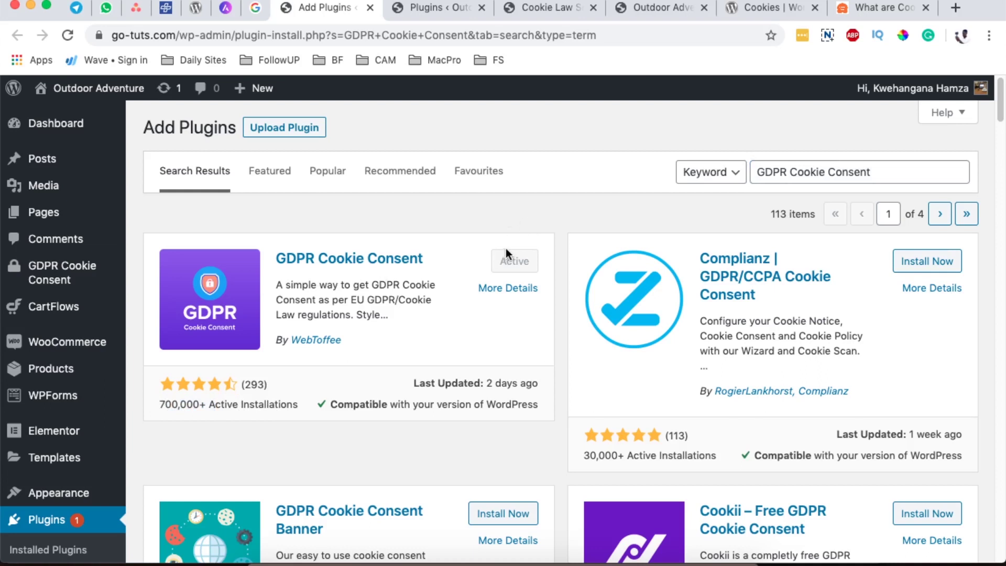
Close Add Plugins and bring up the GDPR Cookie Consent settings page in its new tab.
key("super+w")
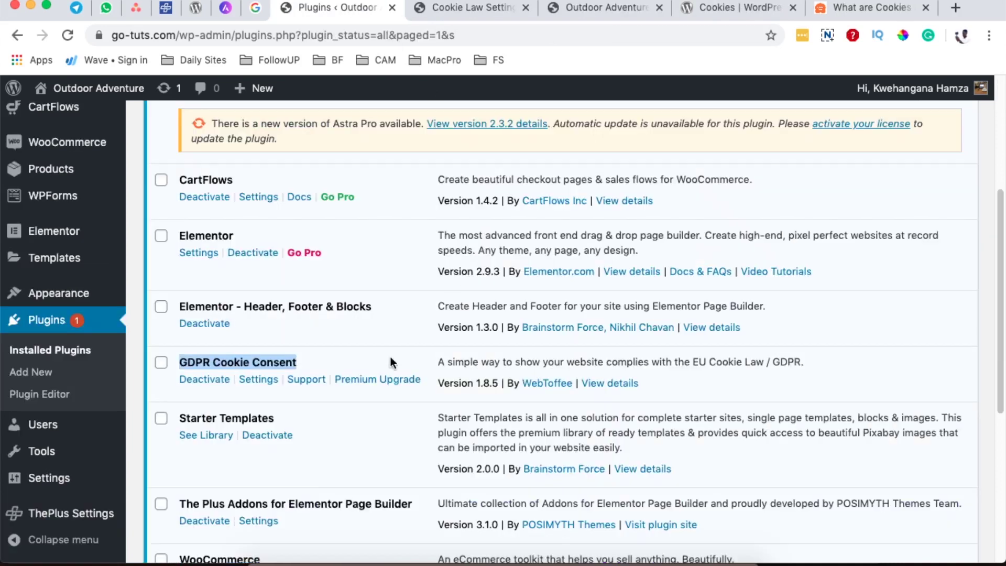
left_click(263, 387, "super")
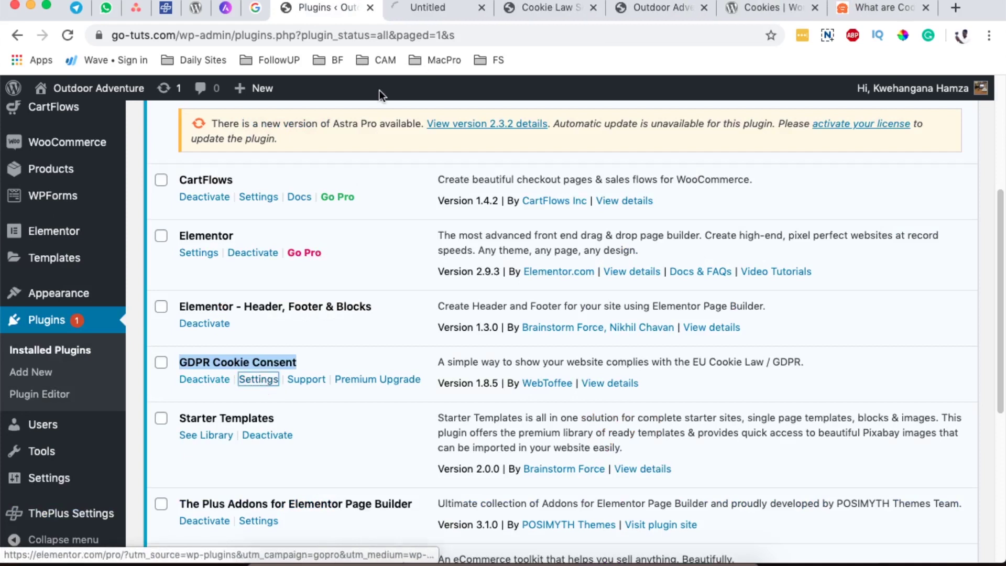
left_click(419, 7)
scroll(559, 316, "down", 1)
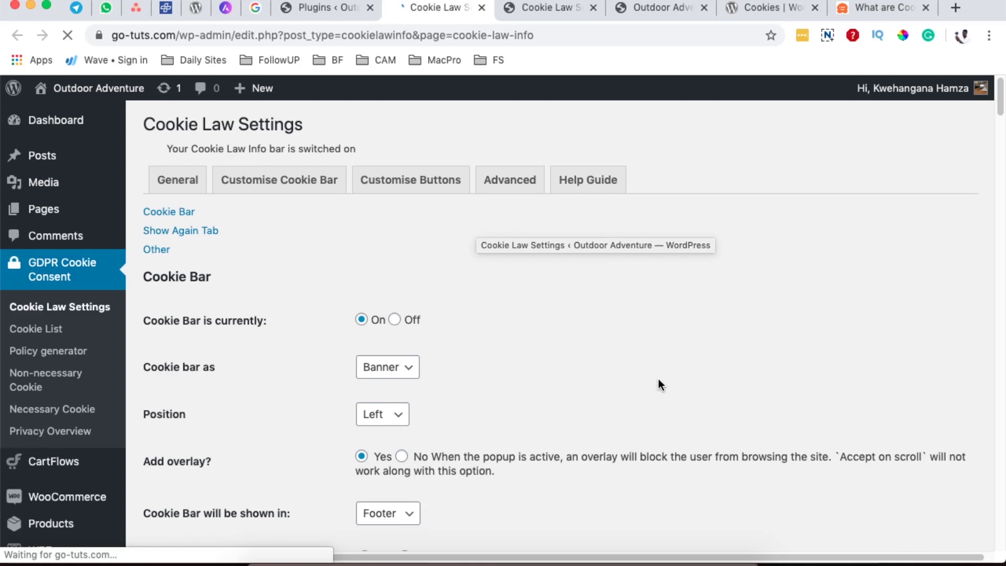
scroll(187, 367, "down", 4)
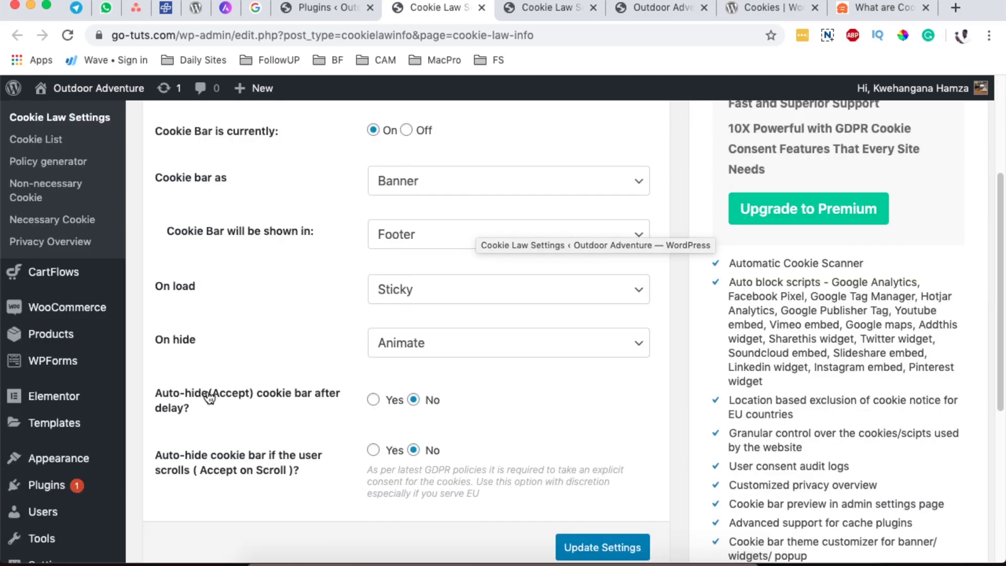
scroll(206, 382, "up", 4)
Look through Customise Cookie Bar, Customise Buttons, Advanced and Help Guide, ending on General.
left_click(270, 212)
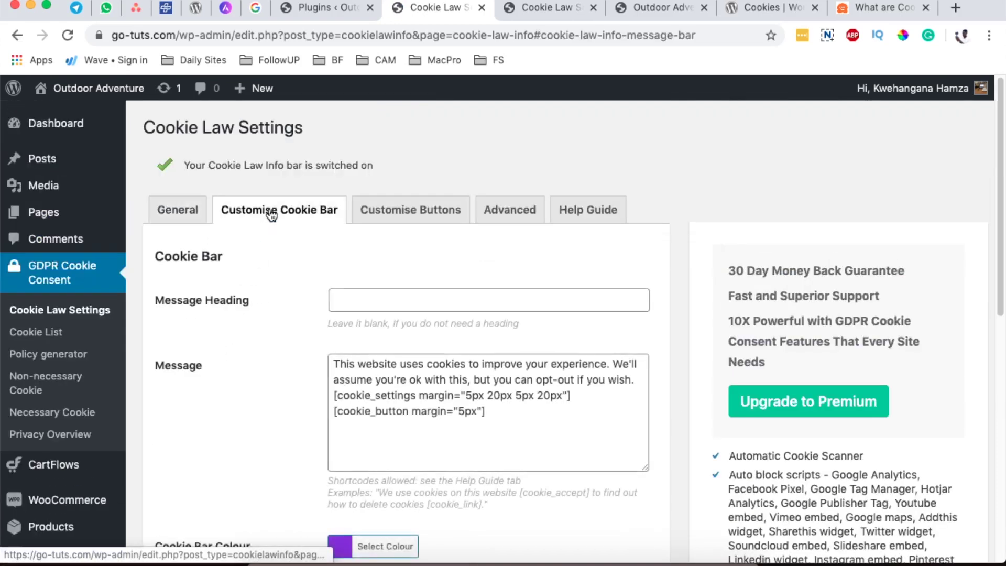
left_click(402, 212)
left_click(505, 214)
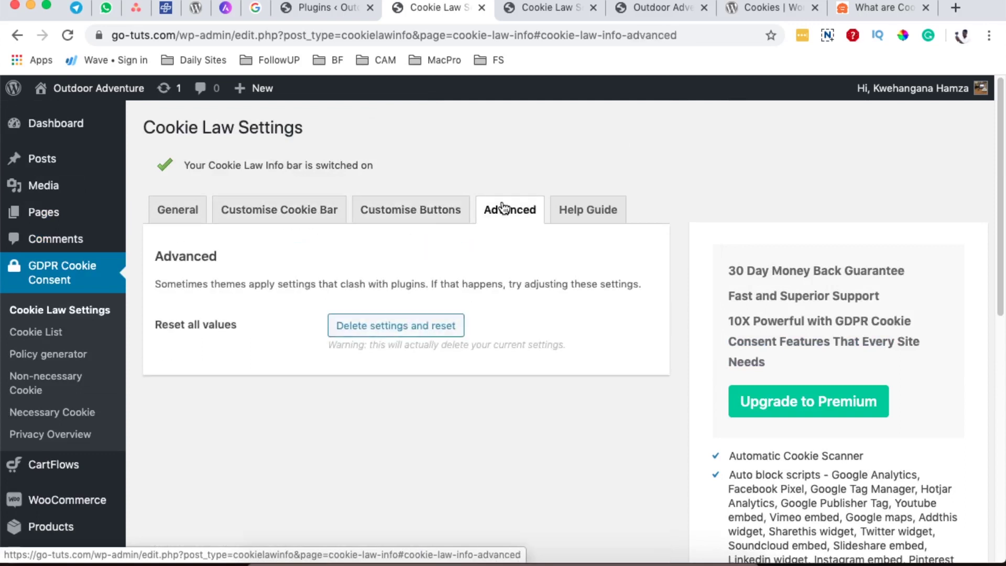
left_click(587, 213)
scroll(565, 397, "down", 3)
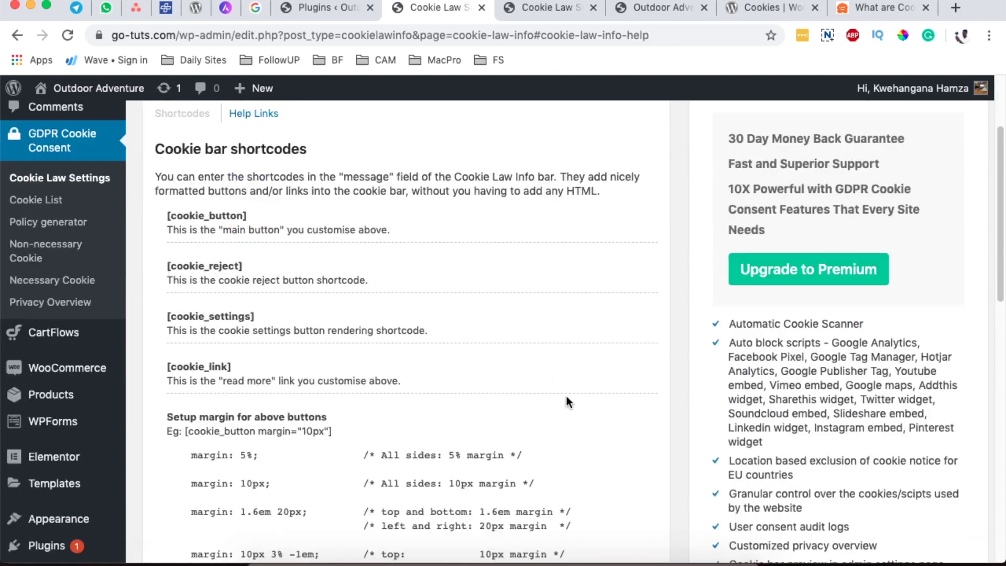
scroll(565, 402, "down", 3)
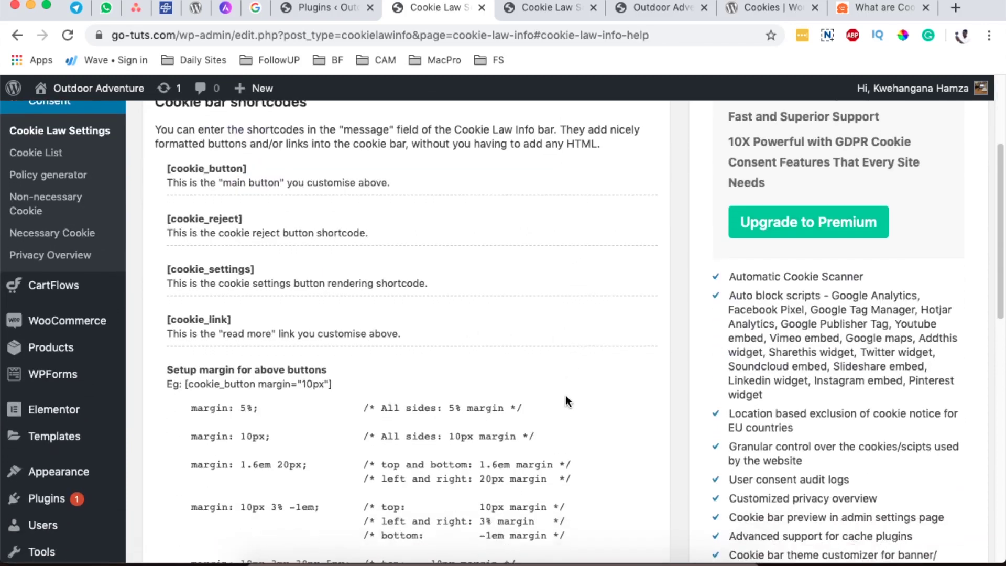
scroll(566, 402, "down", 2)
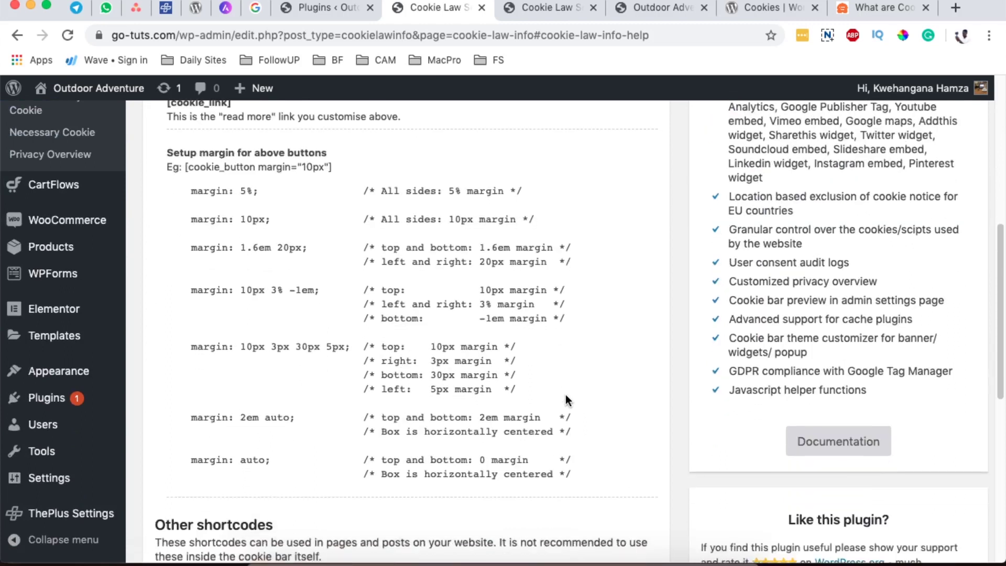
scroll(566, 396, "down", 3)
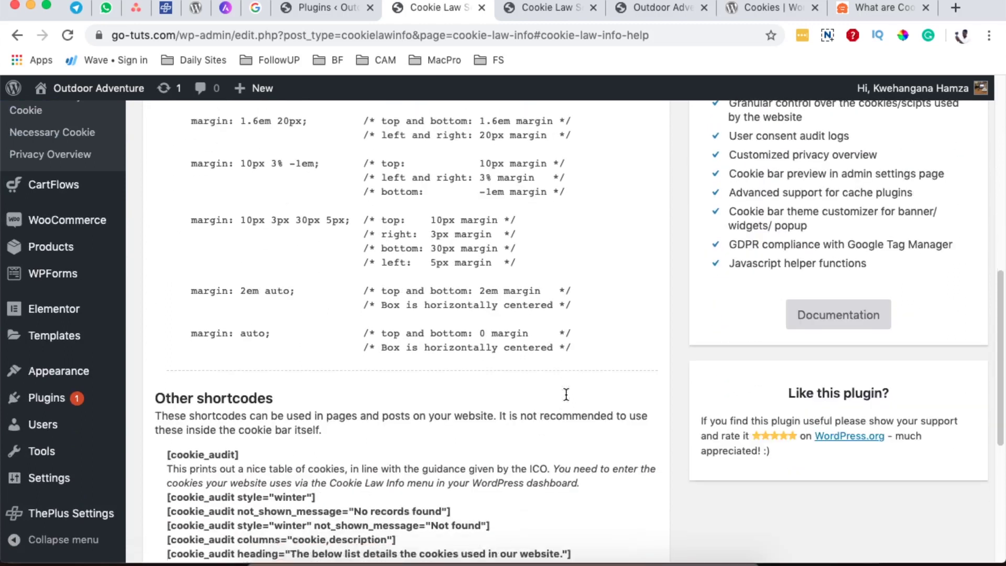
scroll(566, 397, "up", 3)
scroll(565, 396, "up", 8)
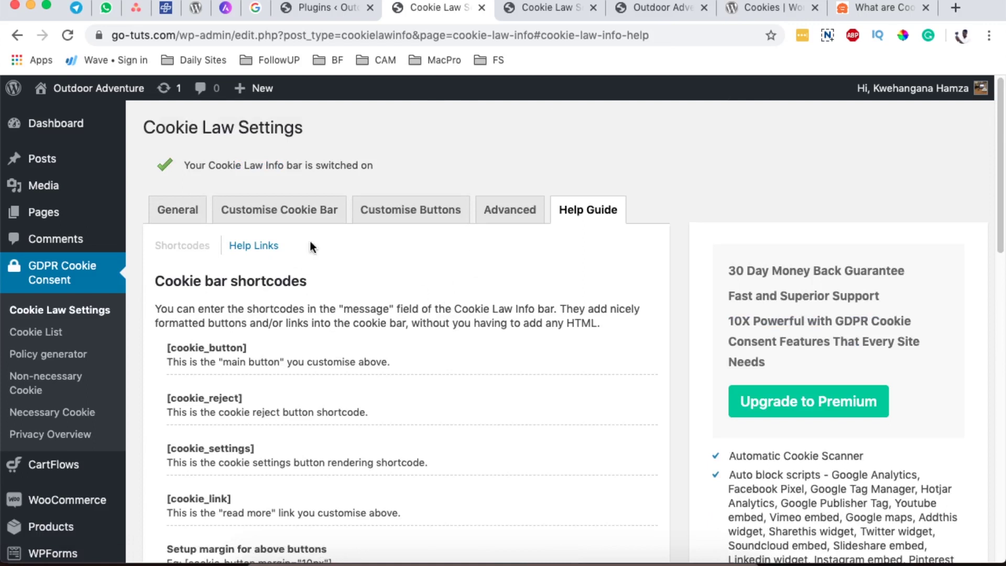
left_click(169, 216)
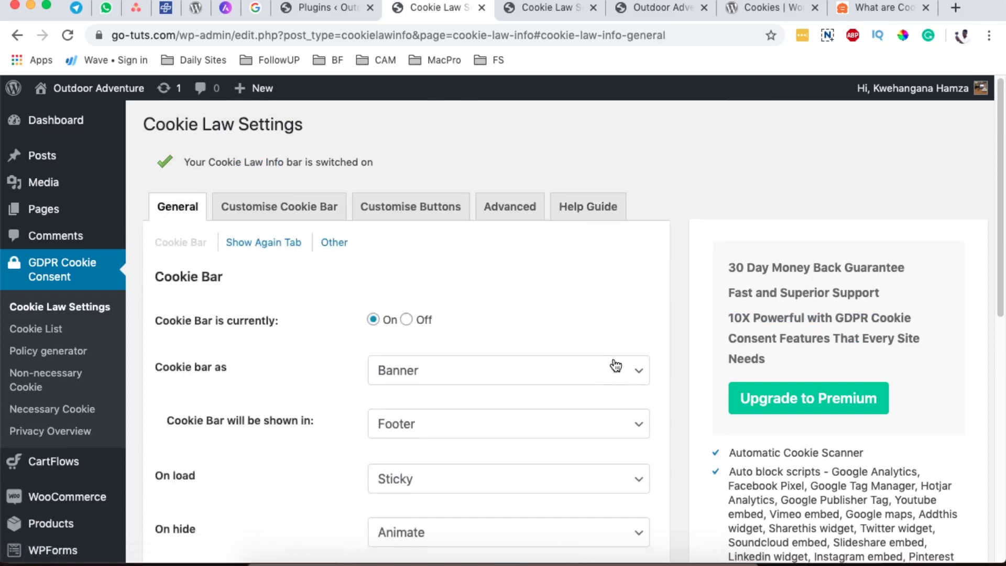
Switch the cookie bar Off, save the settings, and view the live site.
scroll(613, 361, "down", 1)
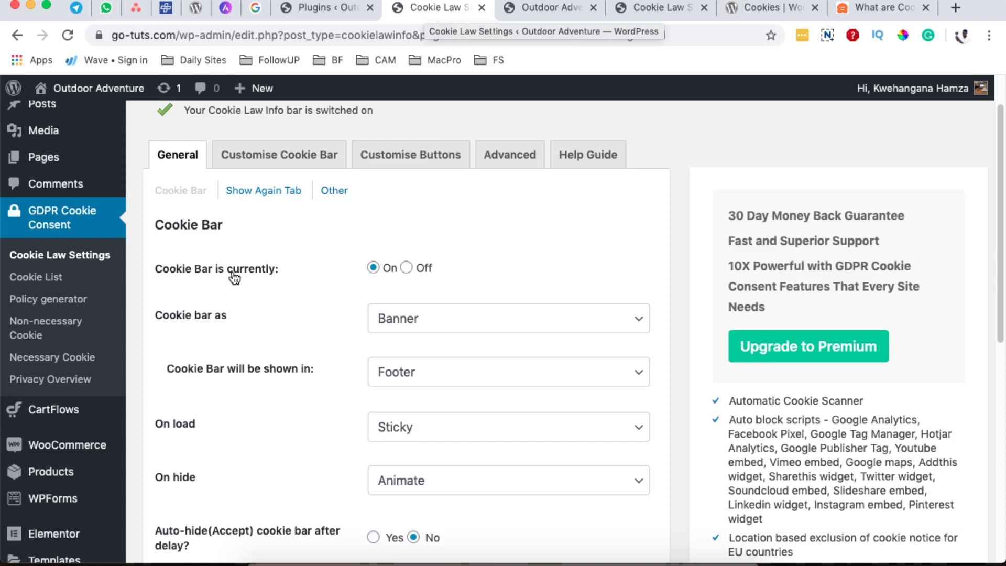
left_click(407, 268)
scroll(471, 314, "down", 6)
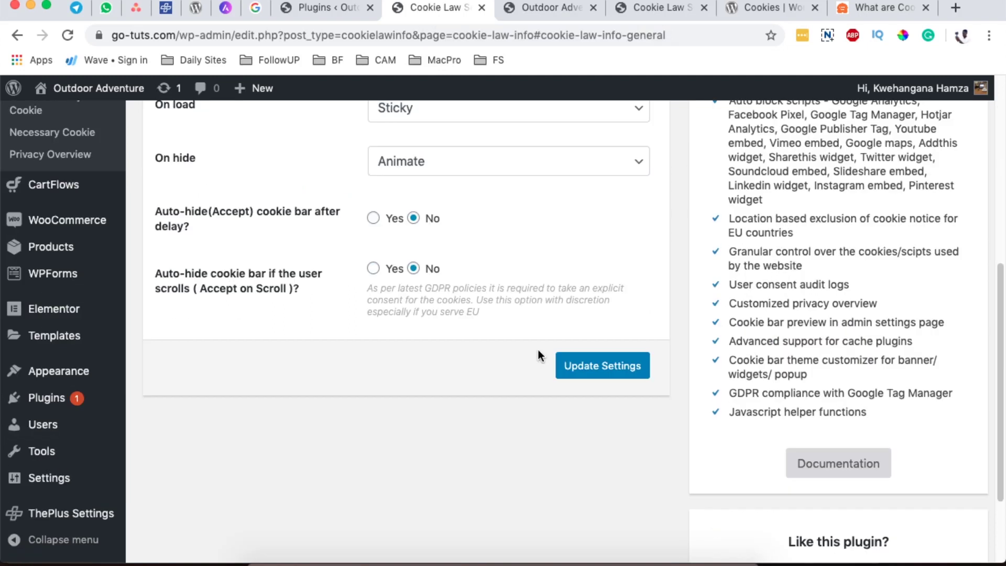
left_click(600, 367)
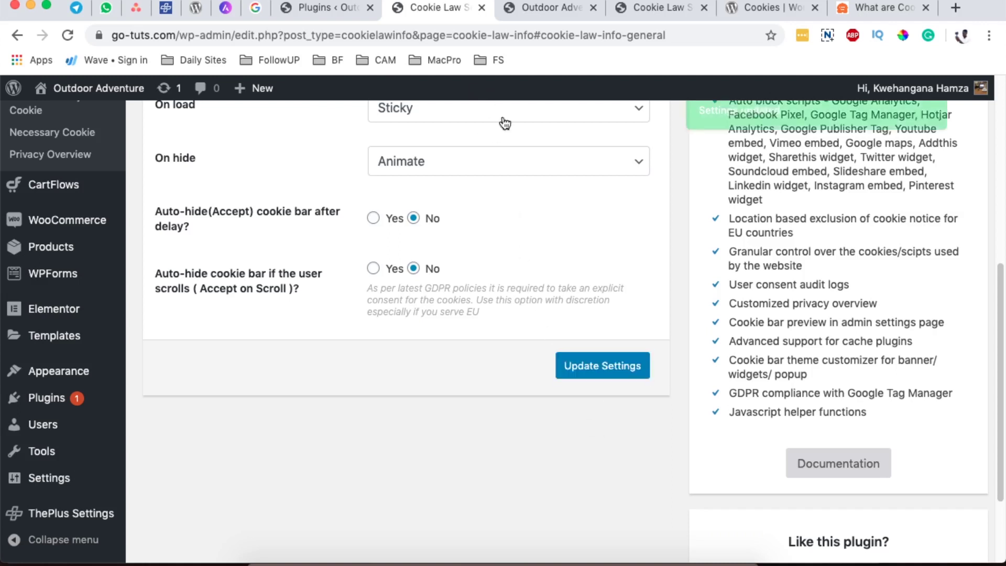
left_click(528, 7)
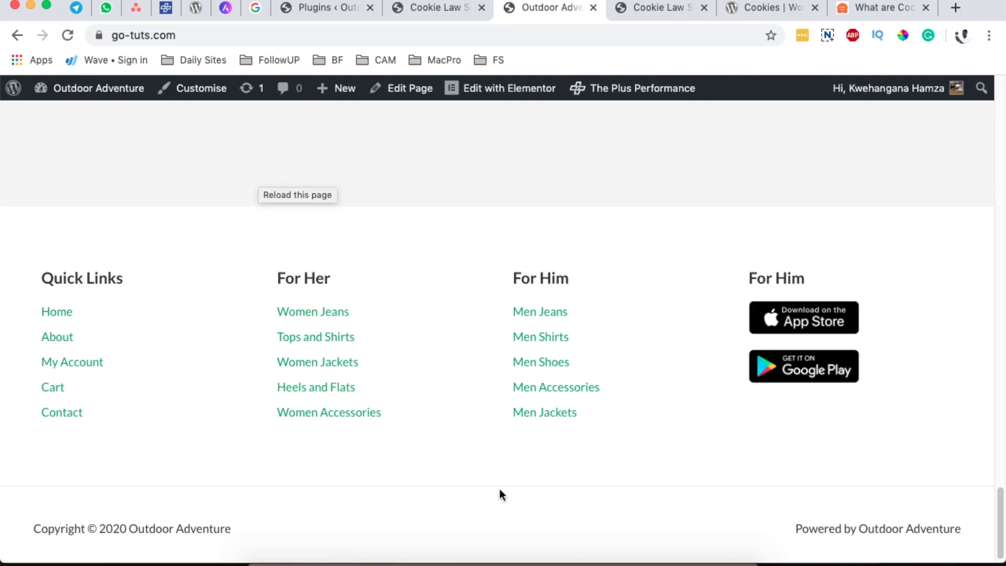
Back in the cookie settings, set 'Cookie Bar is currently' to On.
left_click(445, 13)
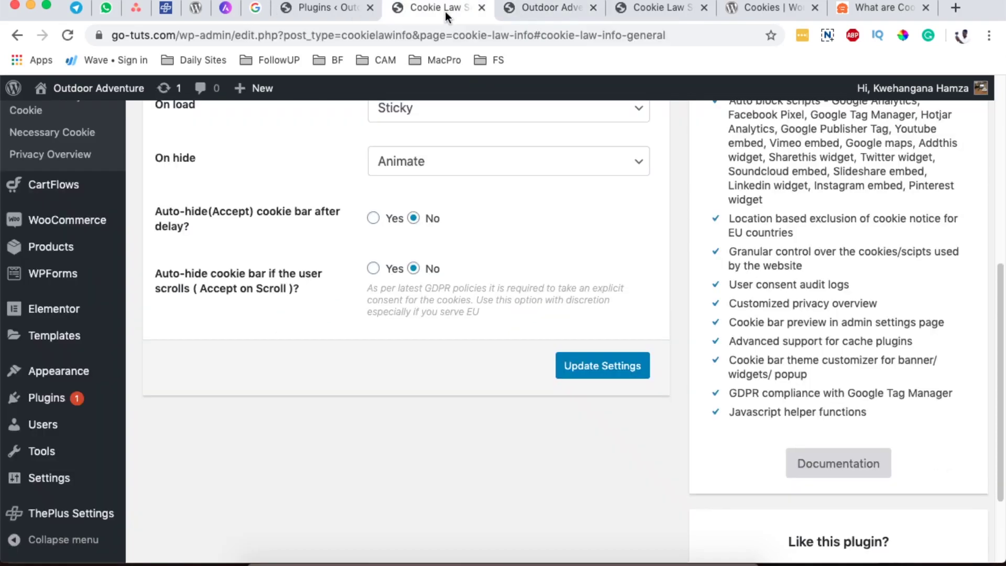
scroll(419, 309, "up", 2)
left_click(373, 322)
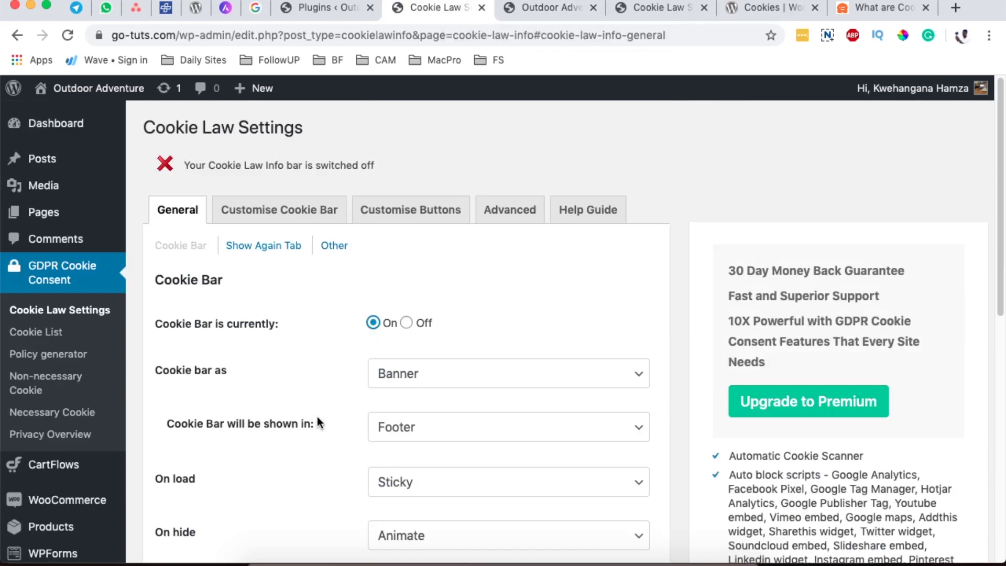
scroll(330, 414, "down", 5)
scroll(600, 471, "down", 1)
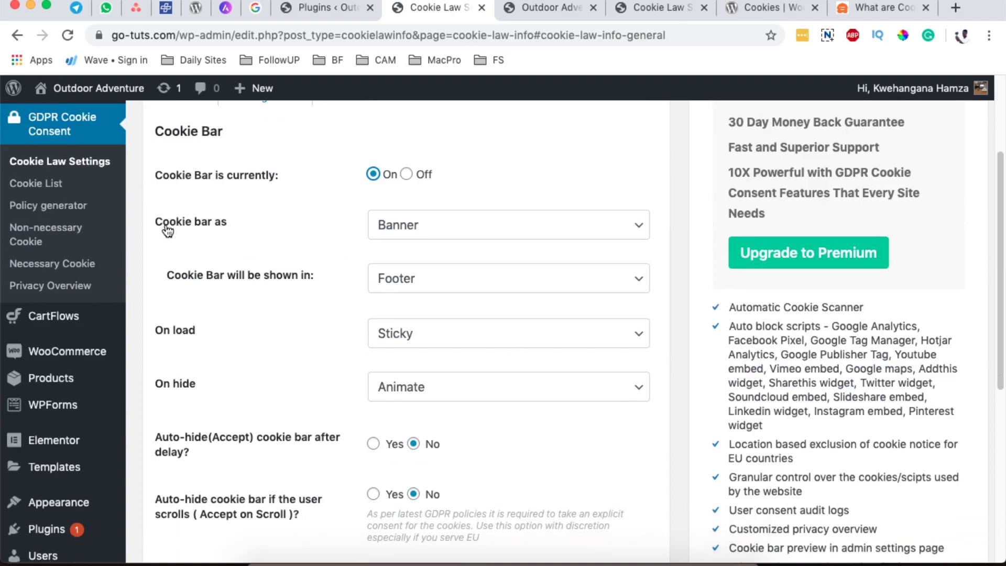
Set the 'Cookie bar as' dropdown to Popup.
left_click(476, 232)
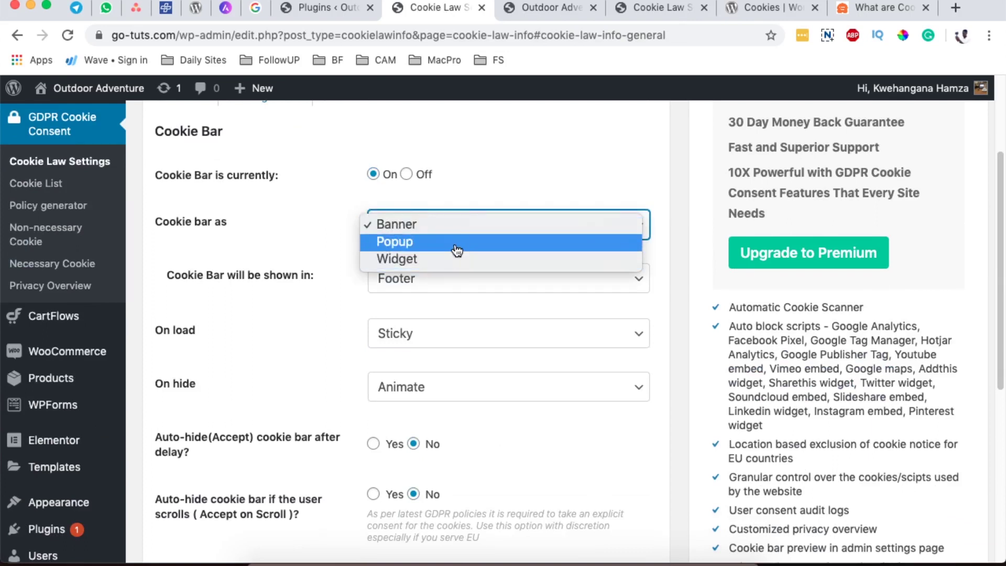
left_click(456, 244)
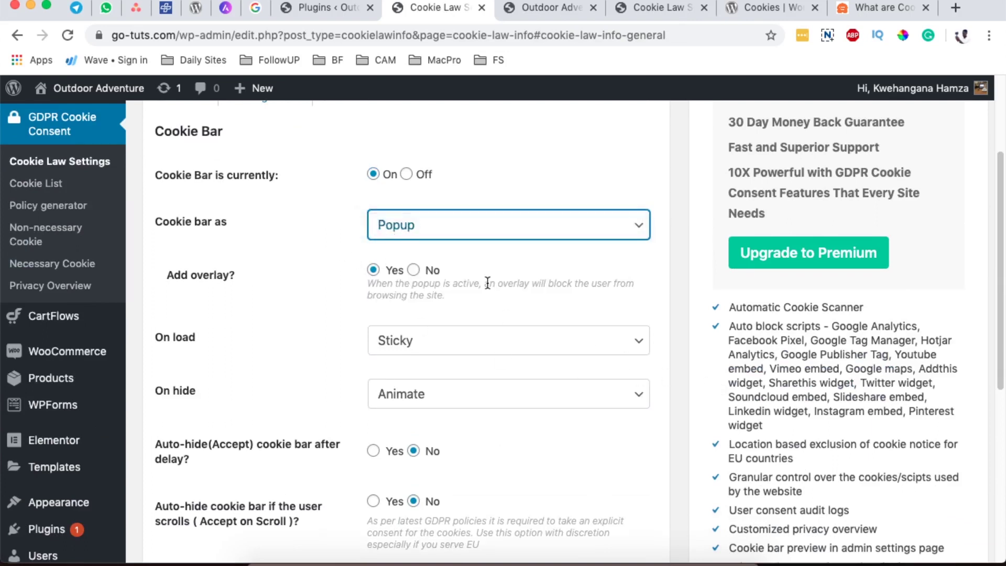
left_click(438, 228)
left_click(437, 229)
Confirm On load stays Sticky and On hide stays Animate.
left_click(425, 360)
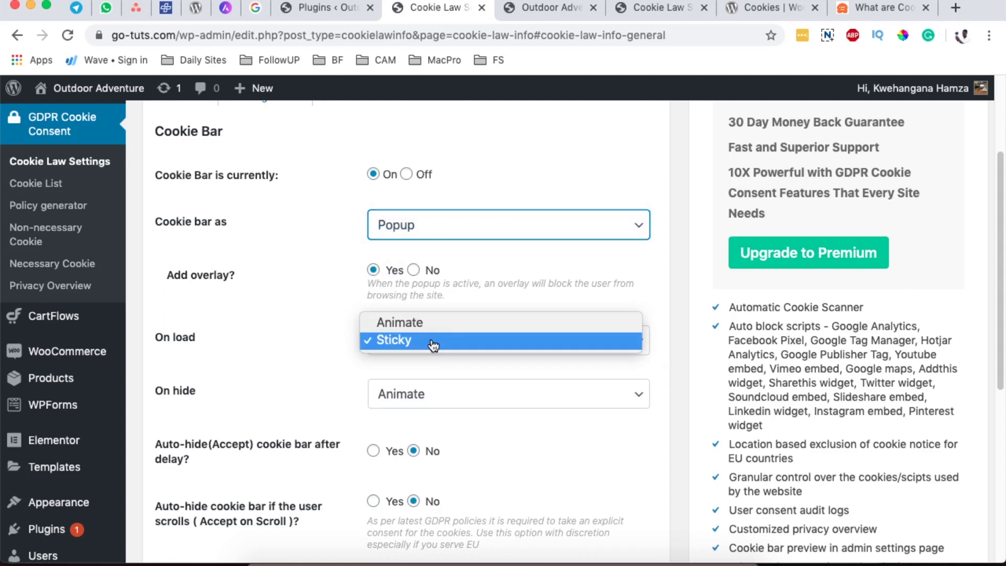
left_click(302, 331)
left_click(445, 403)
left_click(255, 394)
left_click(431, 393)
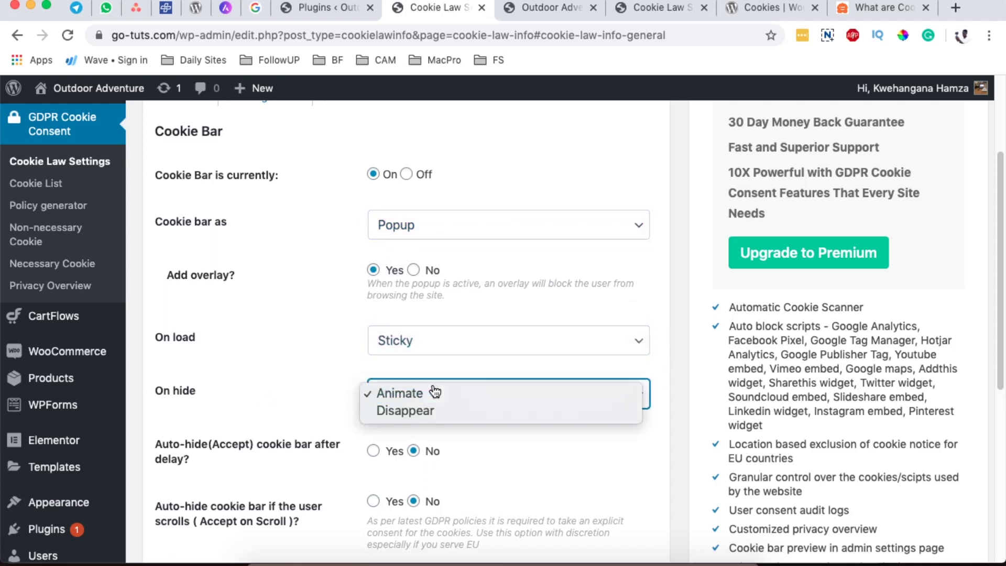
left_click(297, 399)
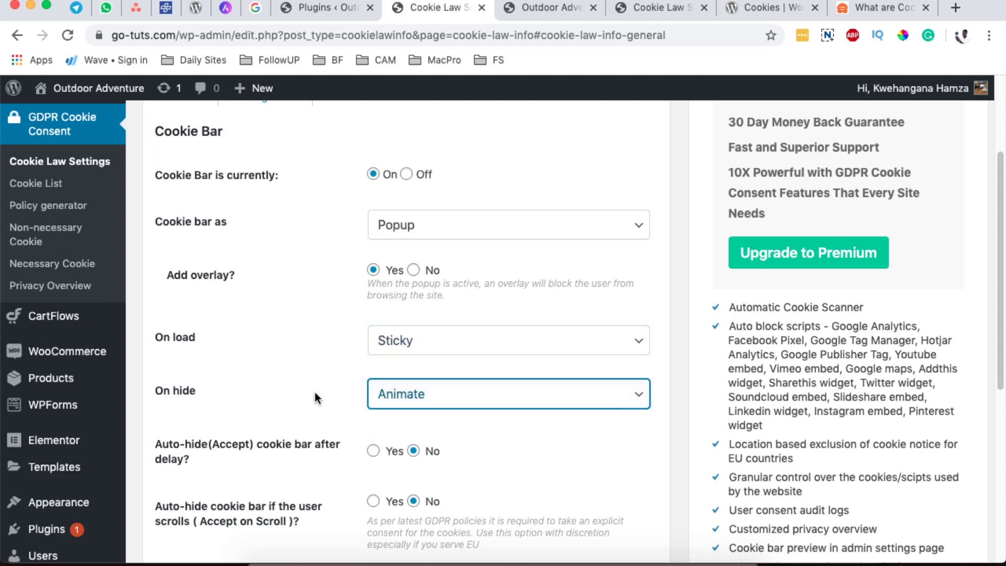
Save the Popup settings, reload the live site to view the popup, then return to settings.
scroll(325, 393, "down", 3)
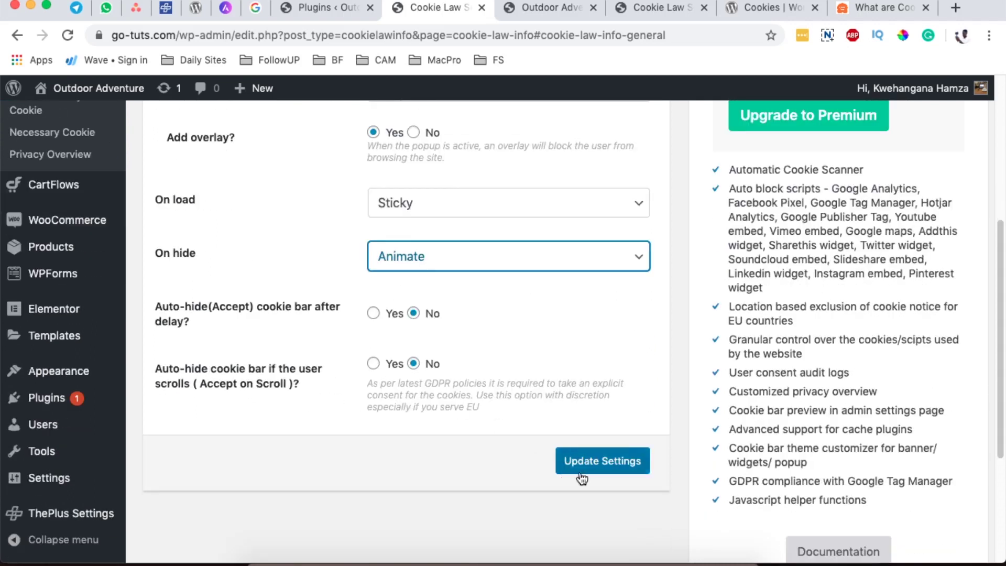
left_click(596, 465)
scroll(596, 465, "up", 2)
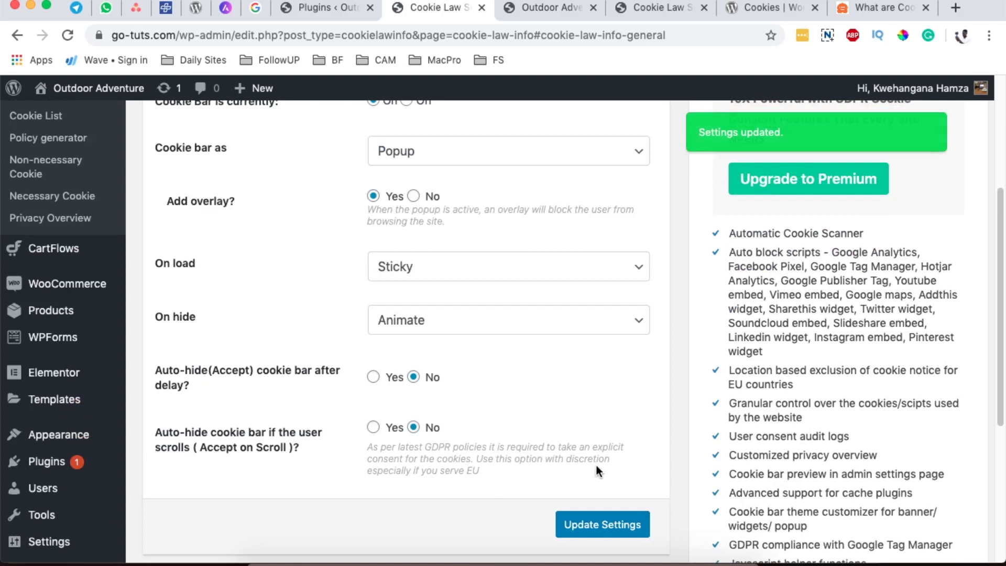
left_click(538, 7)
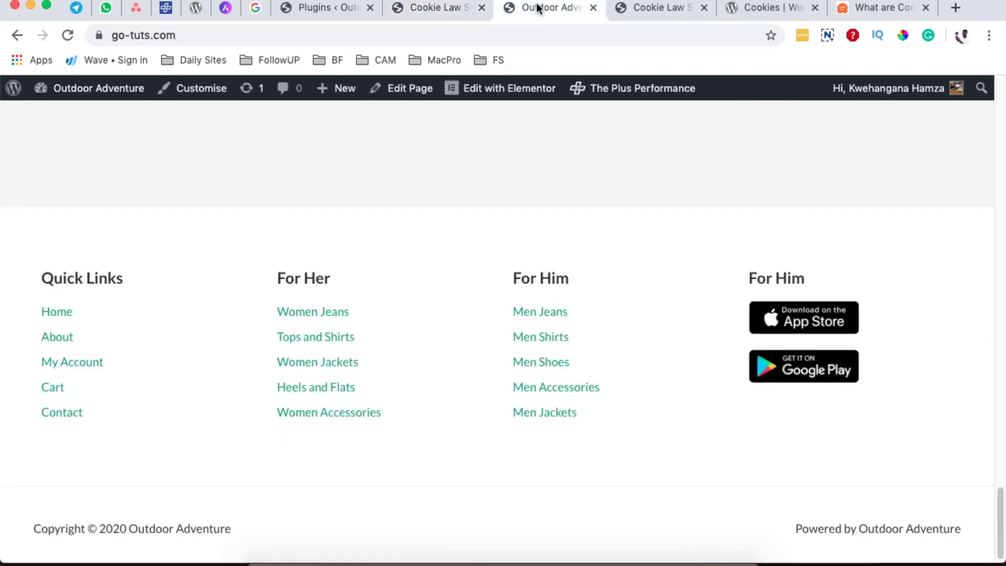
left_click(76, 42)
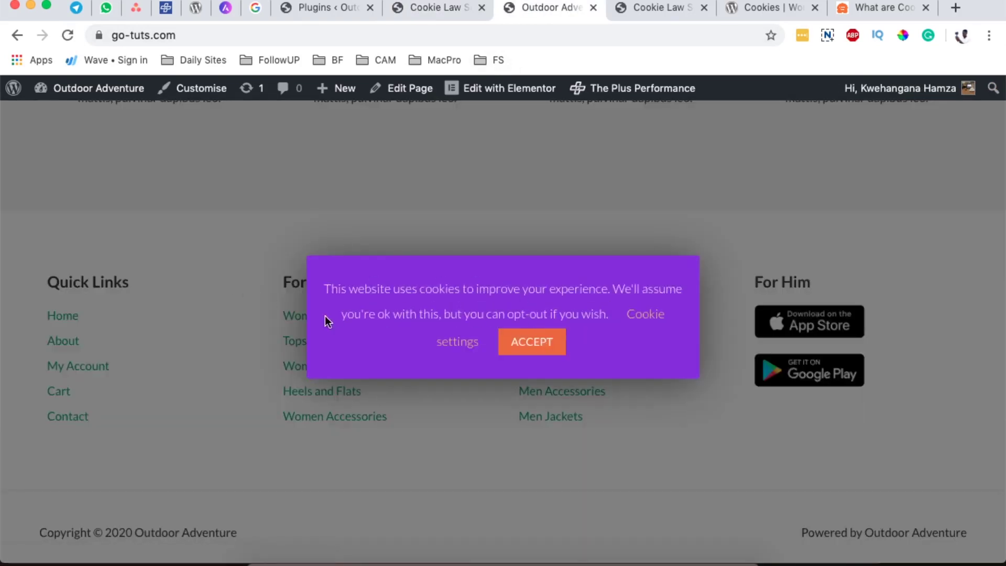
left_click_drag(343, 288, 576, 288)
left_click_drag(444, 313, 591, 309)
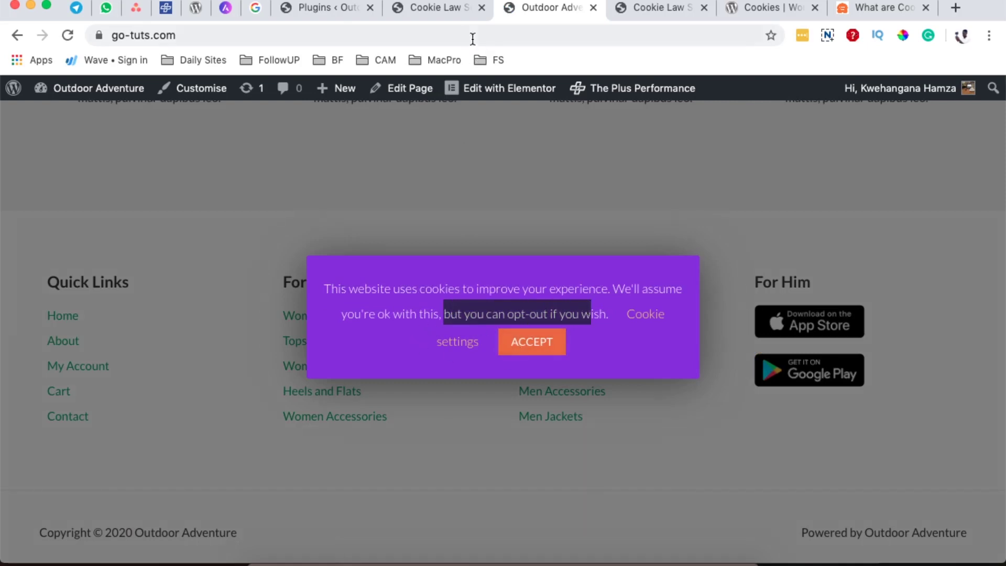
left_click(440, 8)
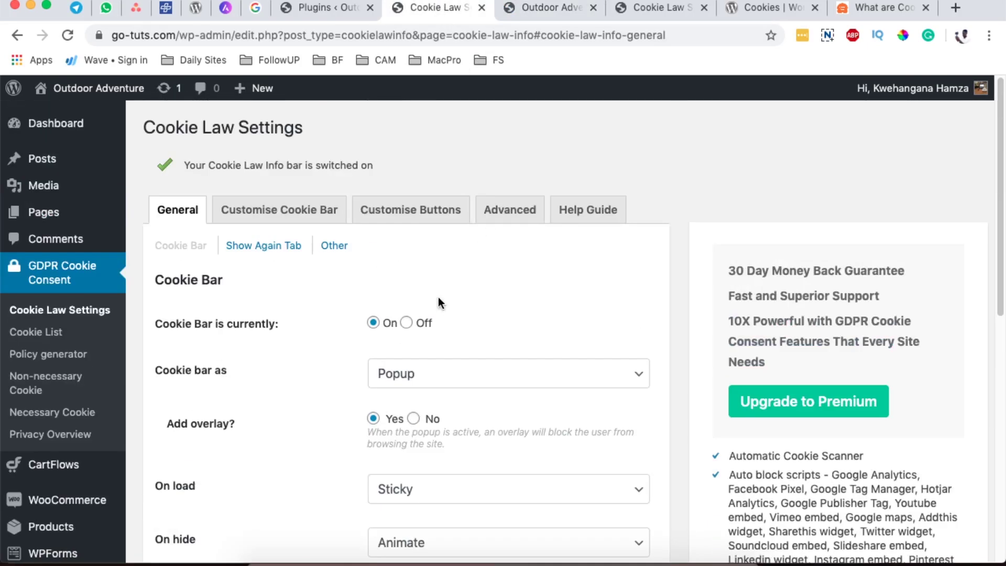
Set 'Cookie bar as' to Widget with Position Right.
left_click(427, 383)
left_click(426, 395)
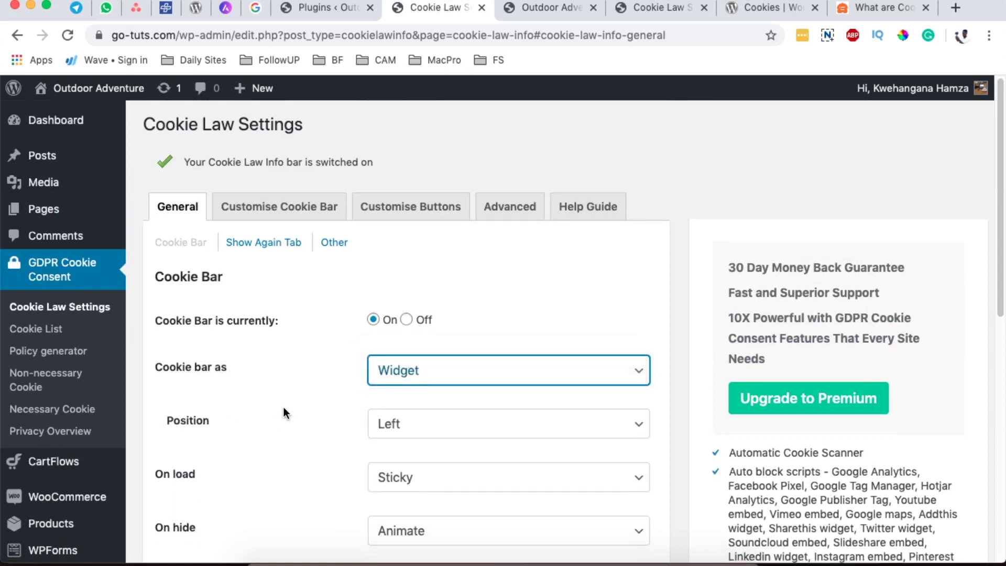
scroll(283, 412, "down", 3)
left_click(427, 359)
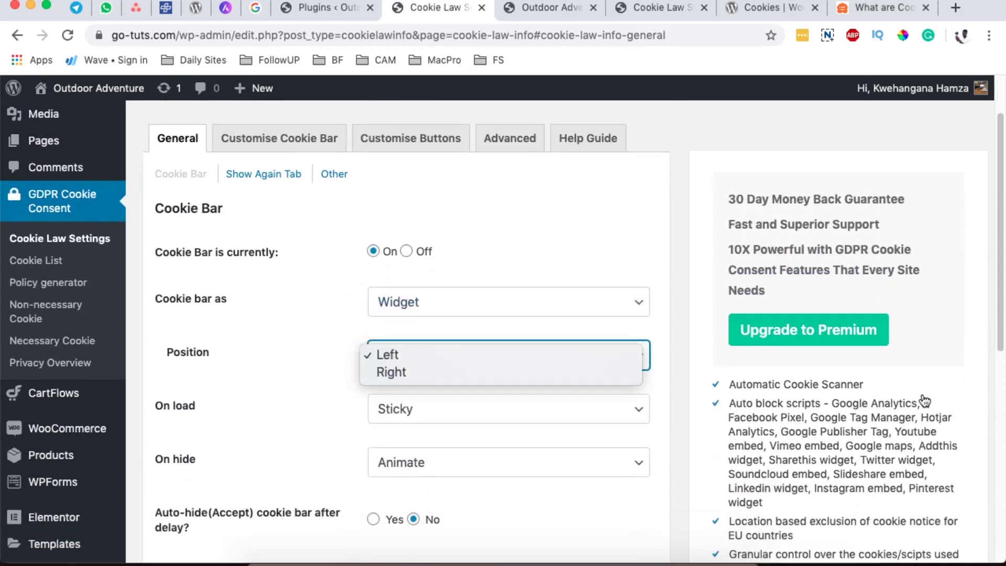
left_click(470, 373)
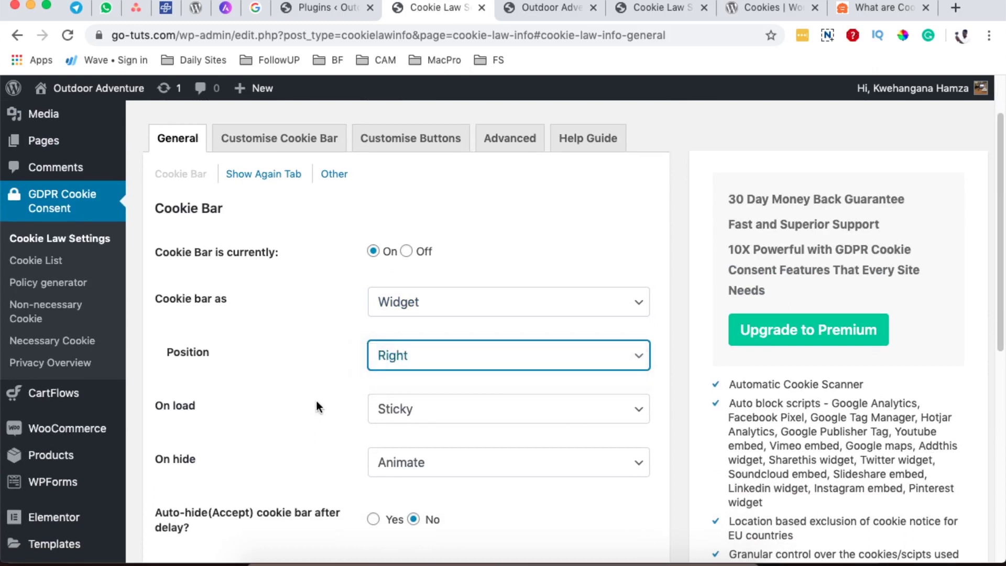
left_click(316, 407)
scroll(429, 411, "down", 1)
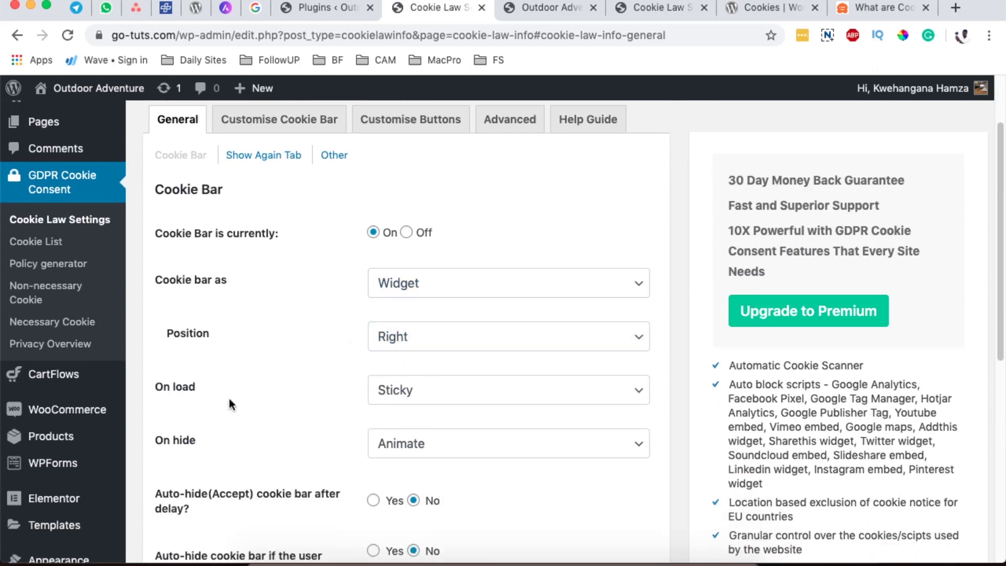
Confirm On hide stays Animate and On load stays Sticky.
left_click(468, 441)
left_click(300, 441)
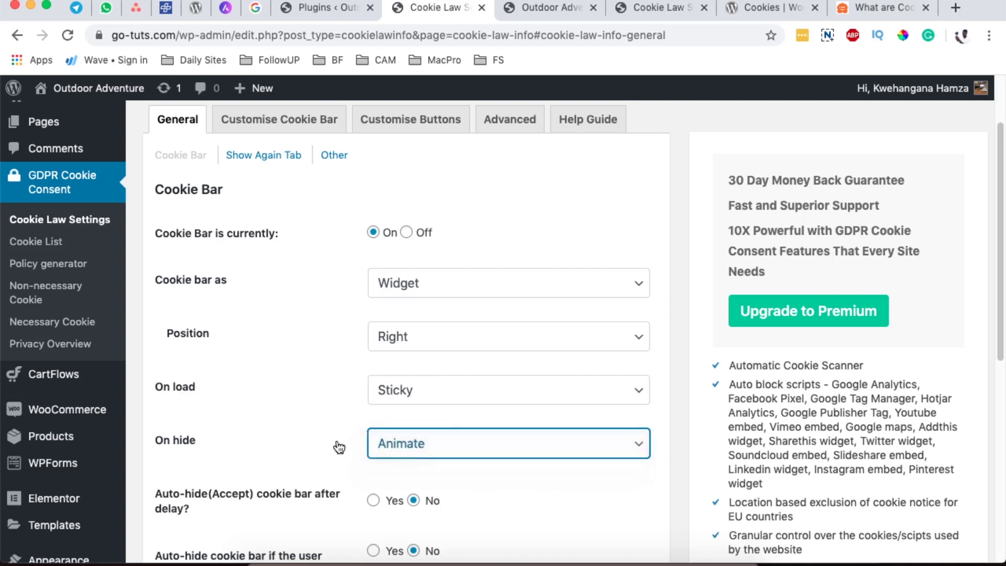
left_click(435, 449)
left_click(282, 448)
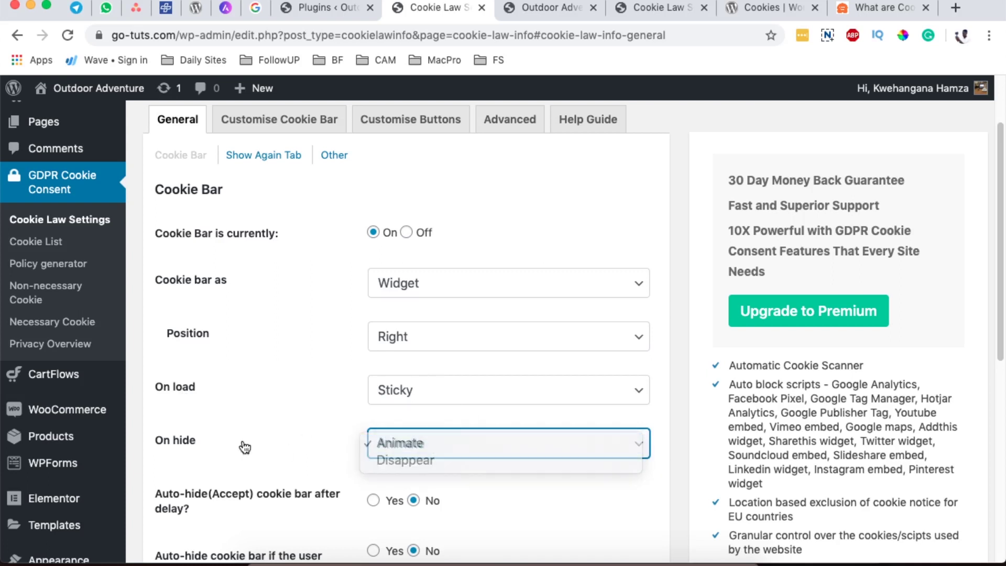
left_click(412, 392)
left_click(246, 405)
Save the widget settings and reload the live site to see the bottom-right widget.
scroll(281, 404, "down", 2)
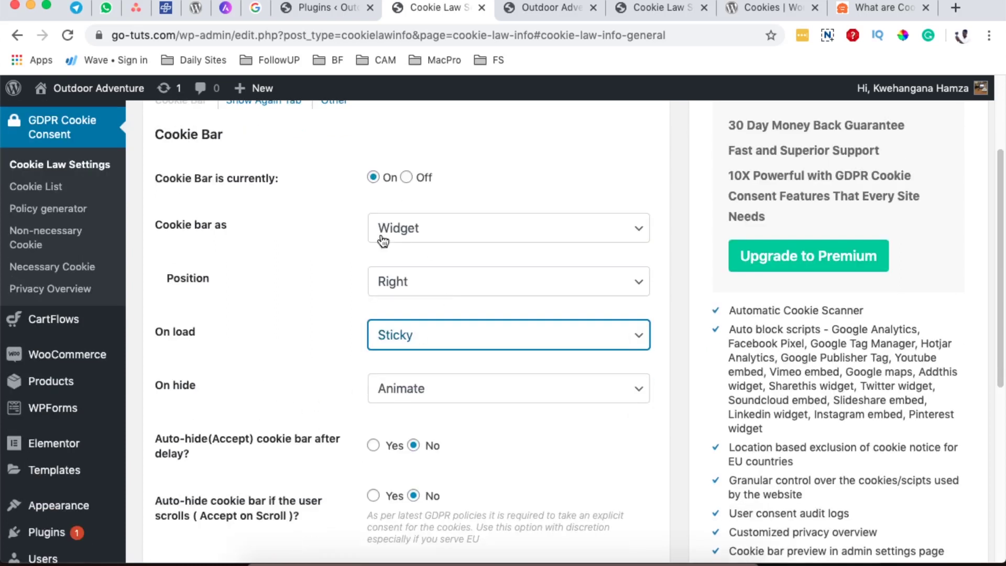
scroll(446, 384, "down", 1)
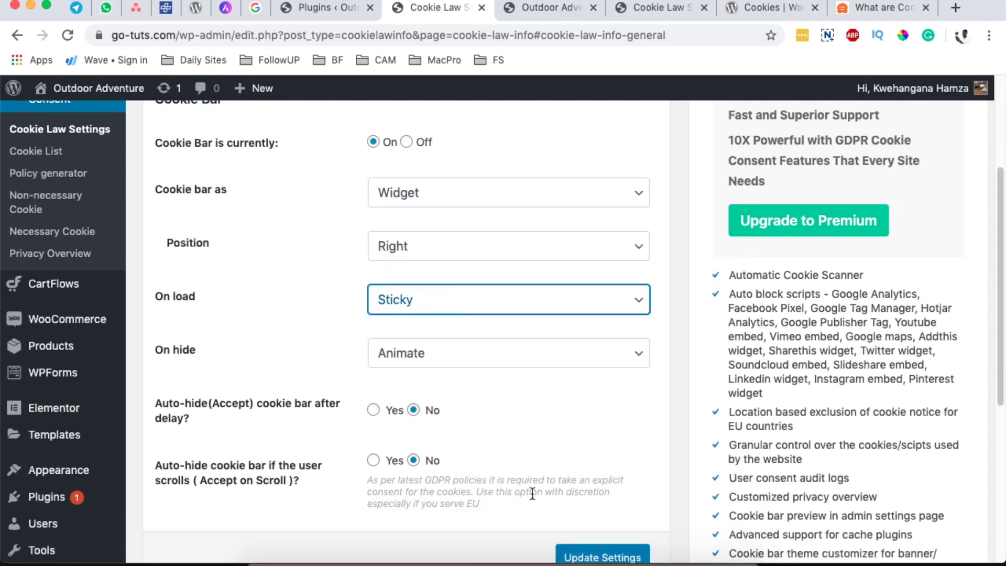
left_click(577, 556)
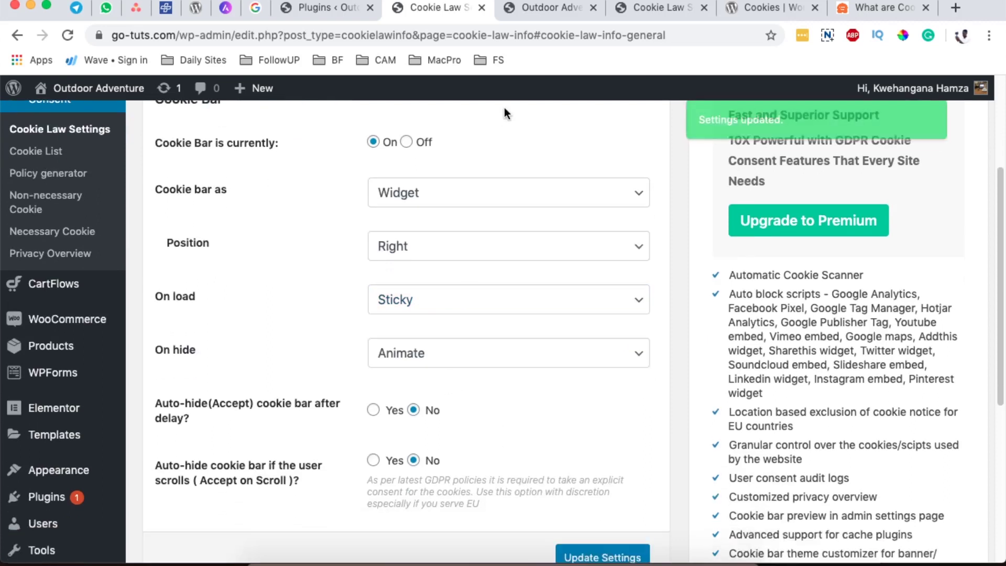
left_click(554, 7)
left_click(63, 36)
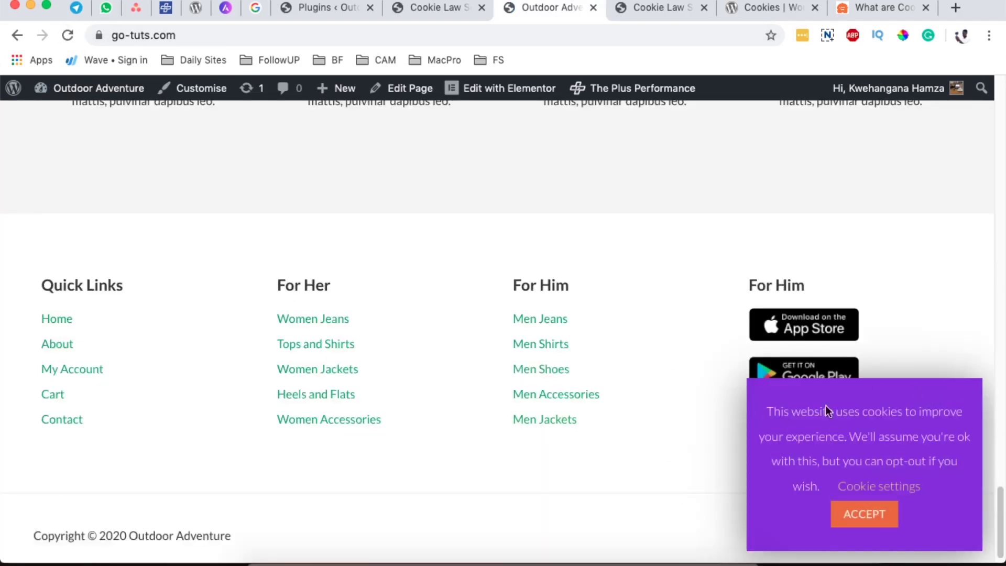
left_click_drag(779, 435, 912, 436)
Set 'Cookie bar as' back to Banner and pick the Footer position.
left_click(428, 13)
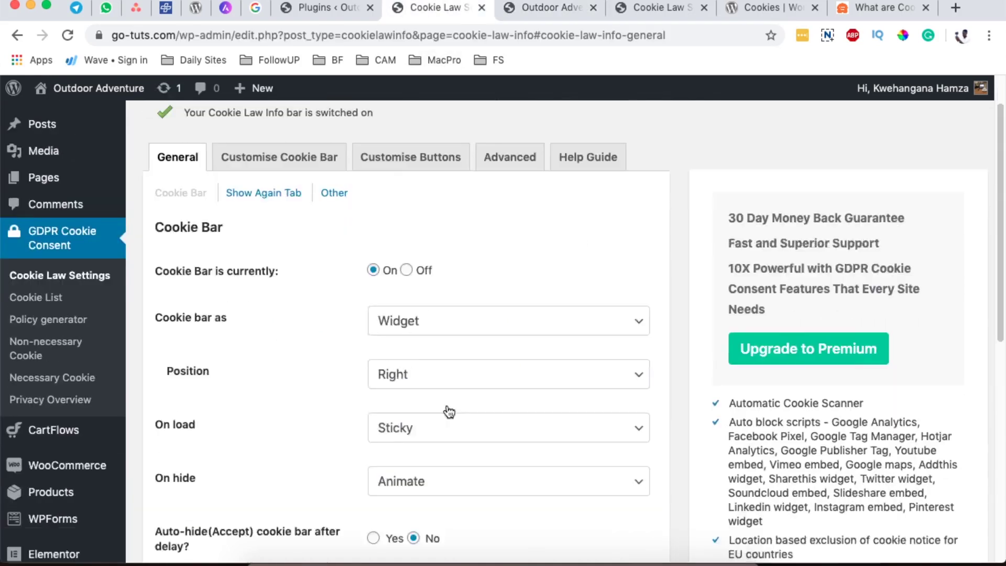
scroll(447, 403, "down", 5)
scroll(430, 192, "up", 3)
left_click(433, 235)
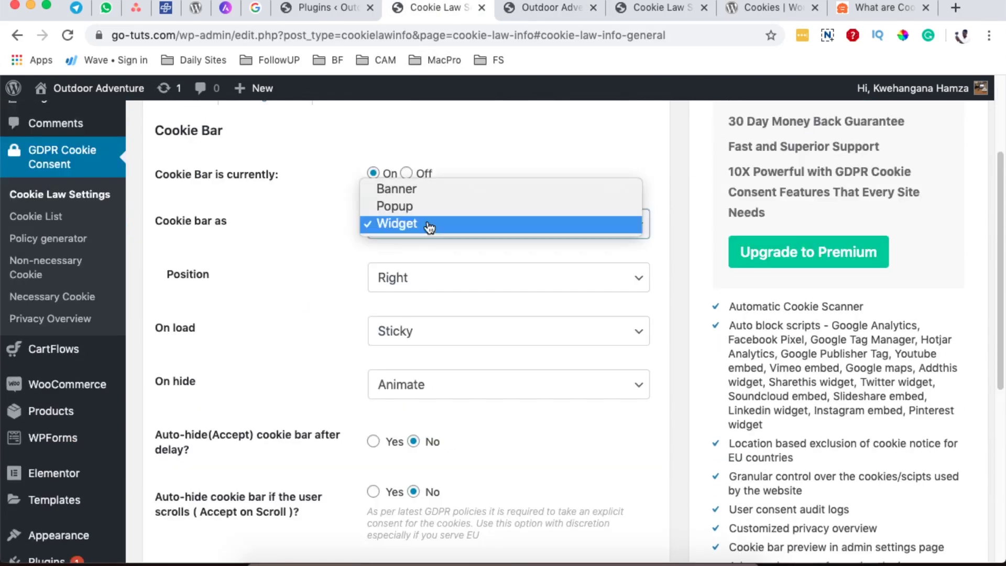
left_click(421, 190)
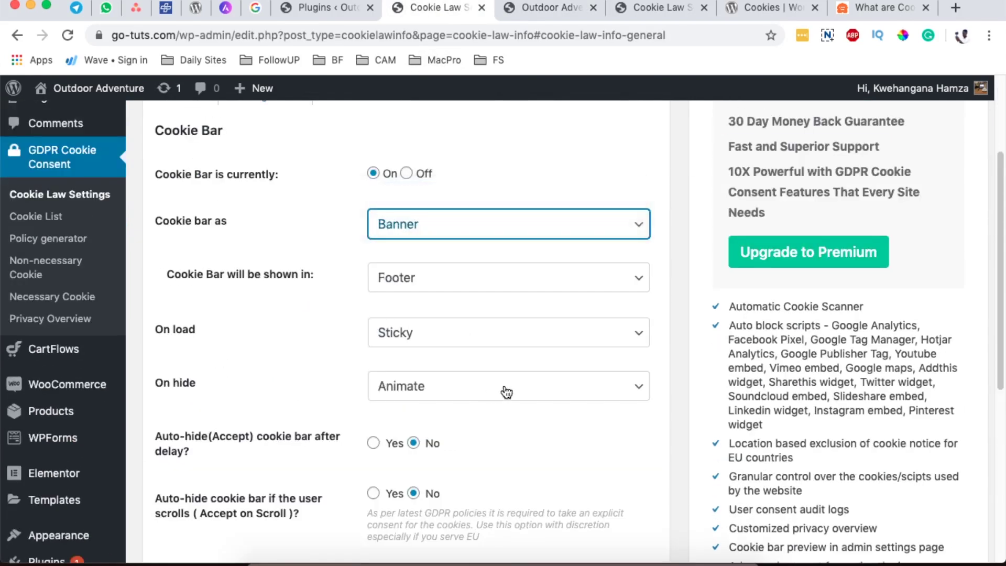
scroll(506, 390, "down", 2)
left_click(414, 184)
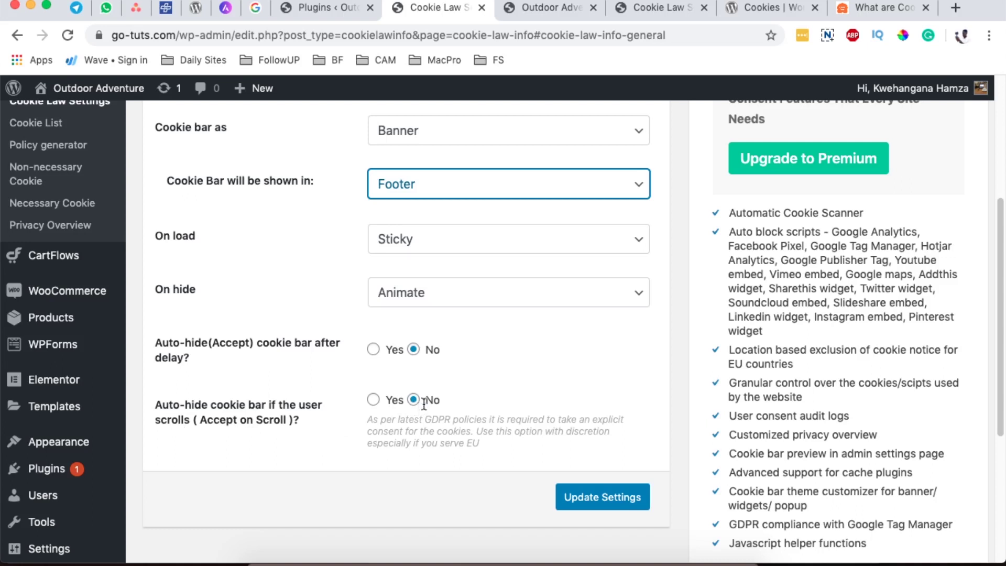
Check the live site tab, then return to Cookie Law Settings.
left_click(550, 8)
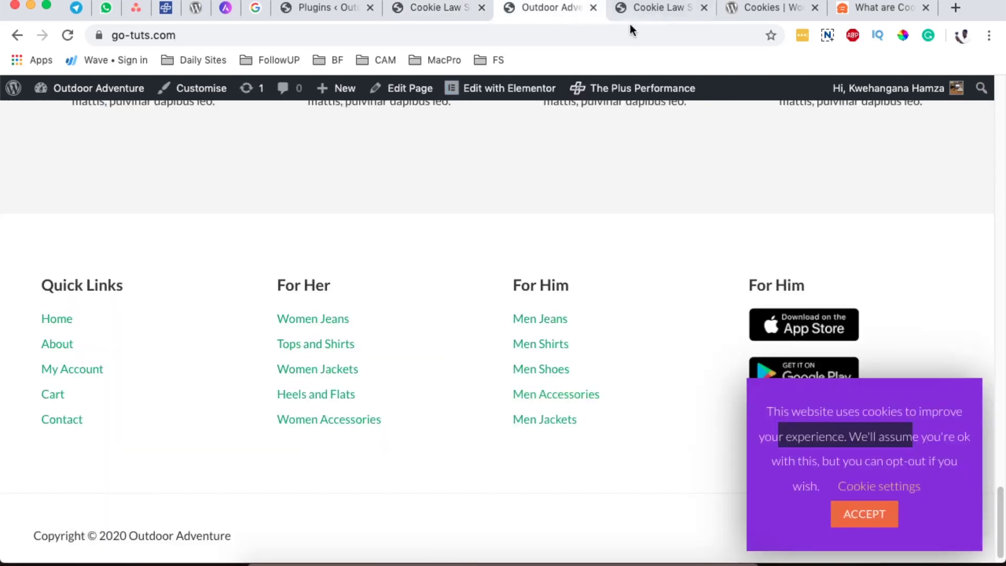
scroll(583, 386, "up", 15)
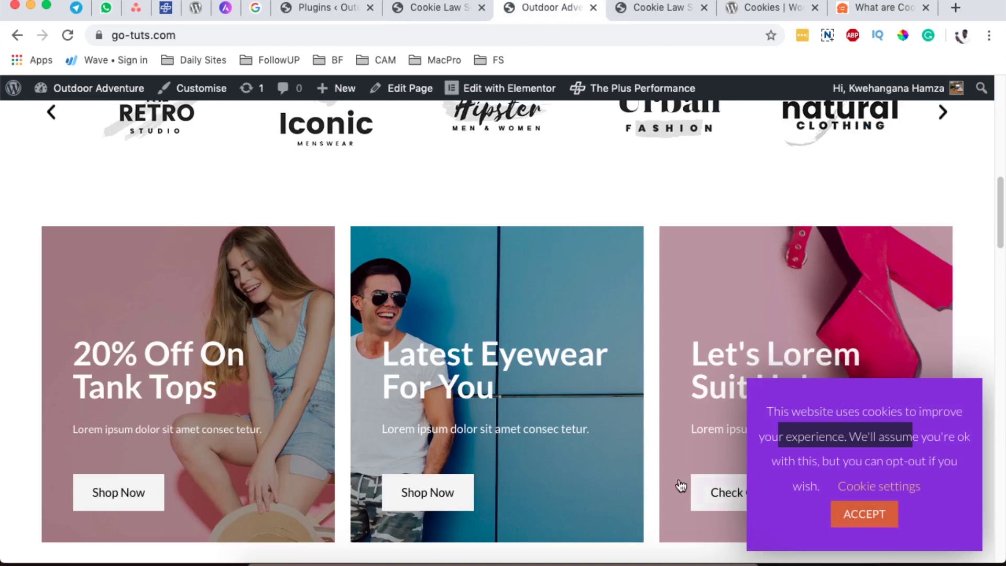
key("ctrl+shift+Tab")
left_click(514, 6)
left_click(423, 7)
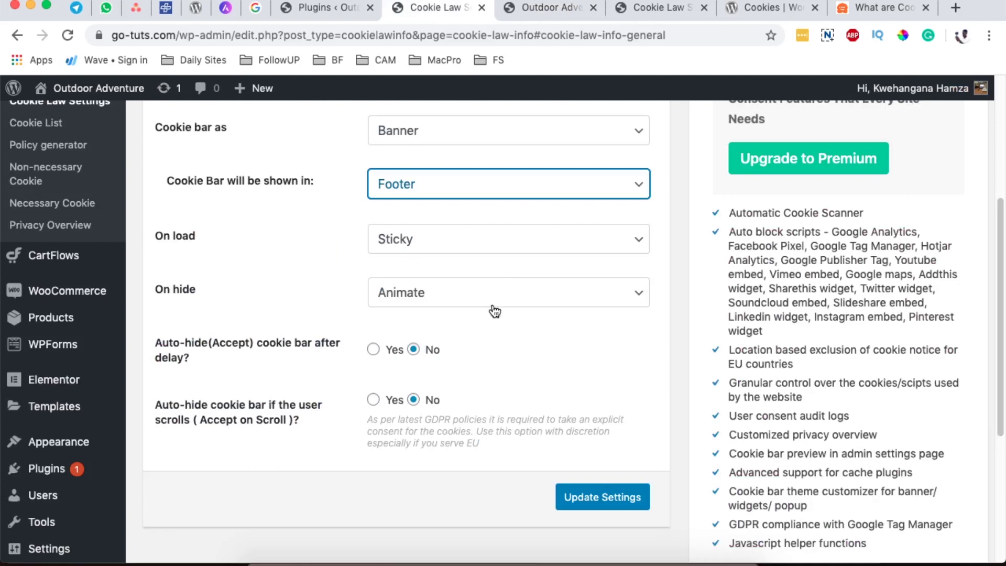
scroll(495, 335, "up", 3)
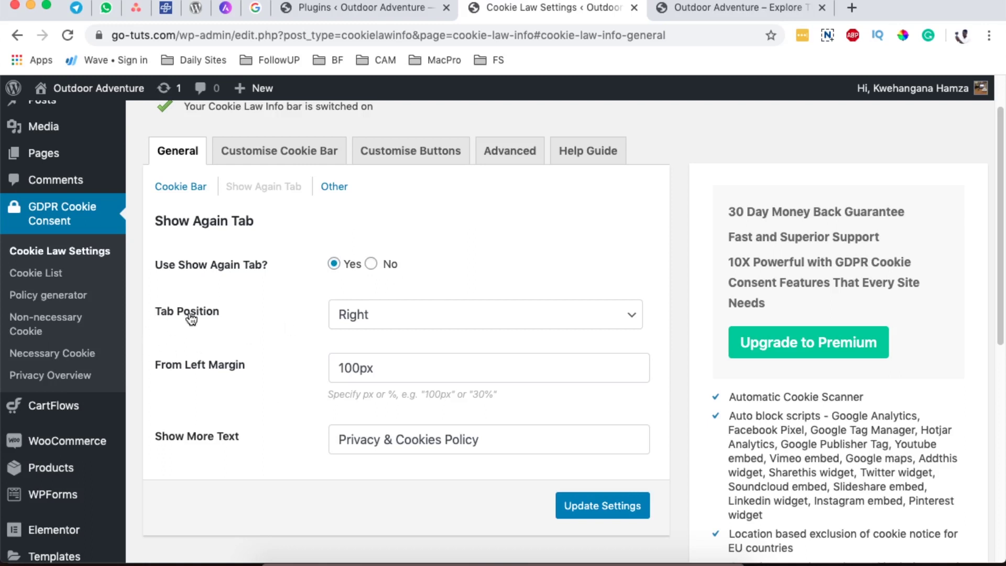
Keep the show-again tab position Right with a 100px left margin.
left_click(372, 324)
left_click(315, 330)
left_click(399, 322)
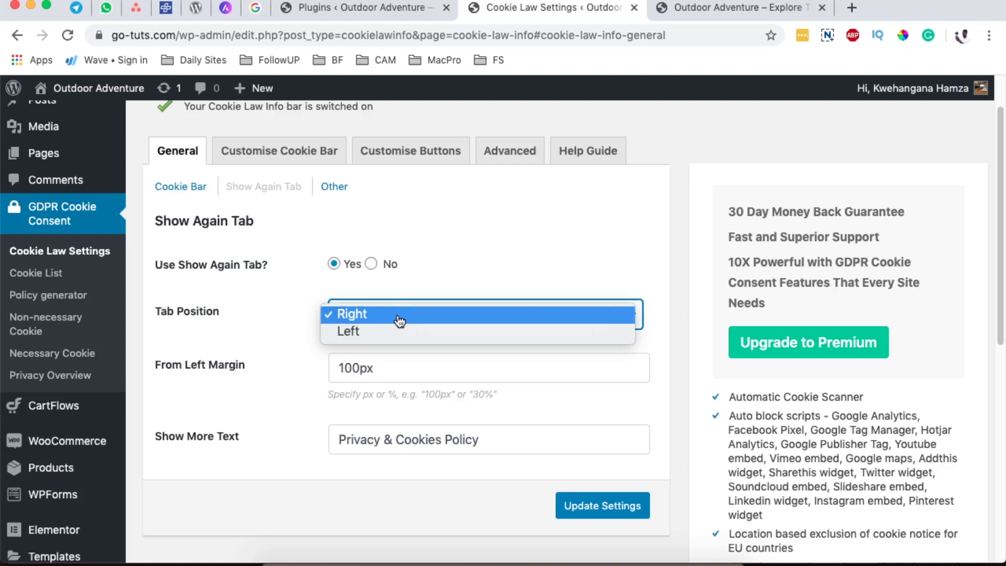
left_click(272, 356)
left_click(415, 374)
double_click(389, 371)
left_click(396, 366)
left_click(313, 371)
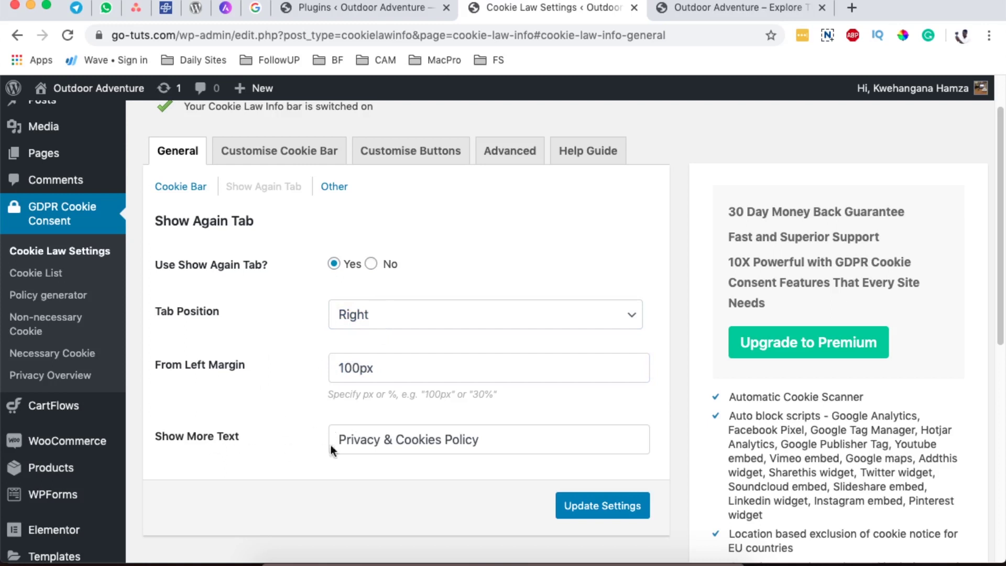
Replace 'Privacy &' with 'Our' so Show More Text reads 'Our Cookies Policy', and save.
left_click_drag(492, 440, 298, 443)
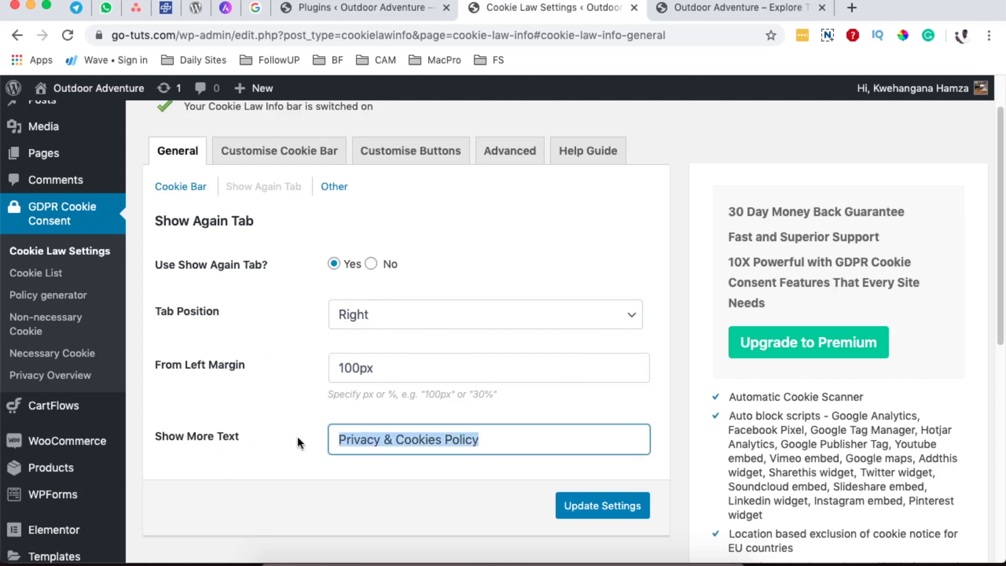
left_click(453, 438)
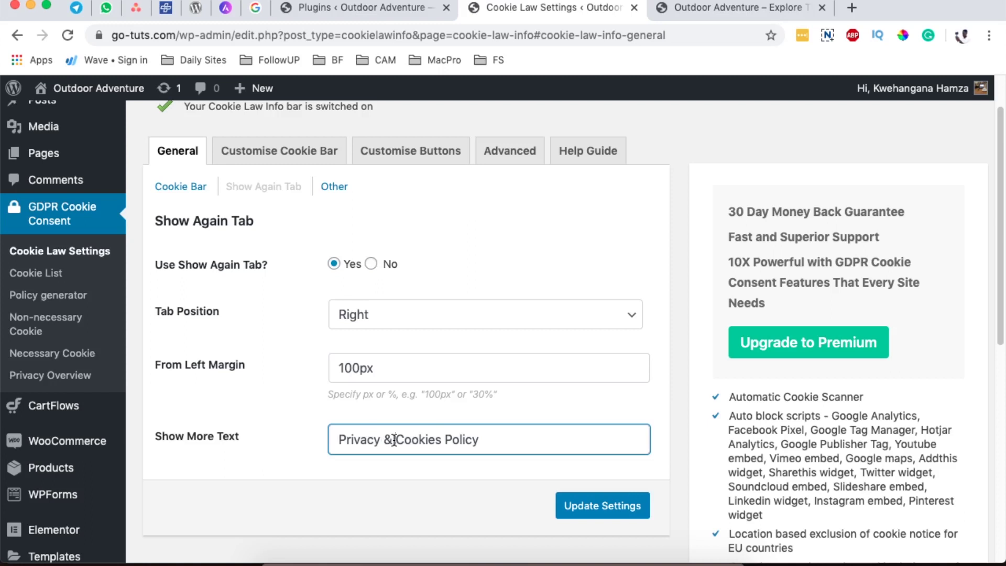
left_click_drag(394, 439, 338, 439)
key("BackSpace")
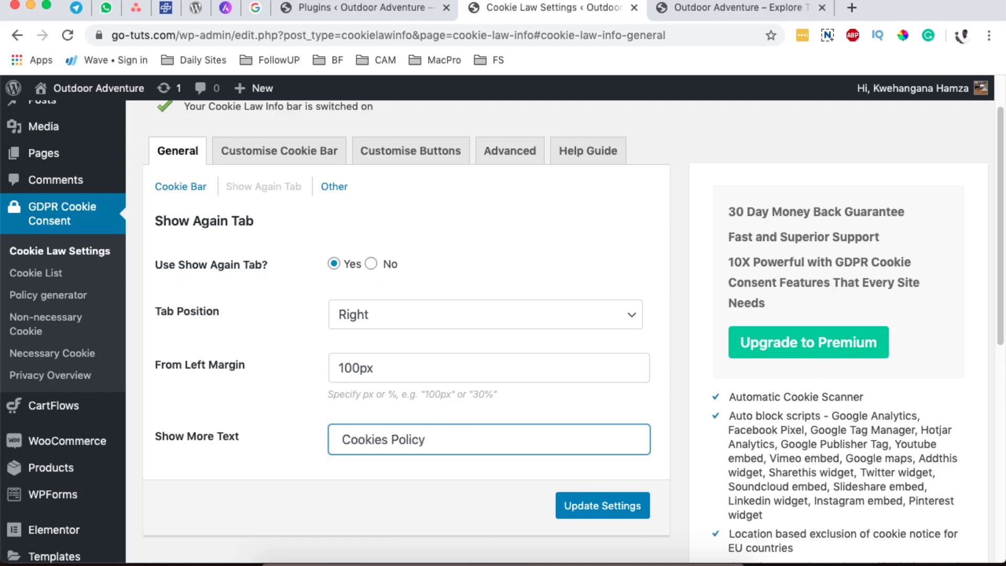
type("Our")
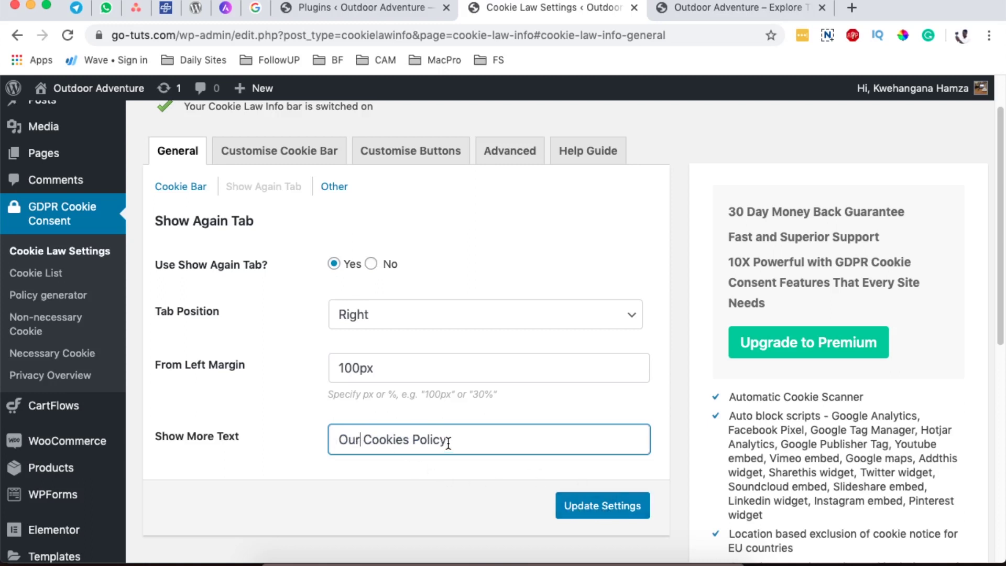
left_click(587, 507)
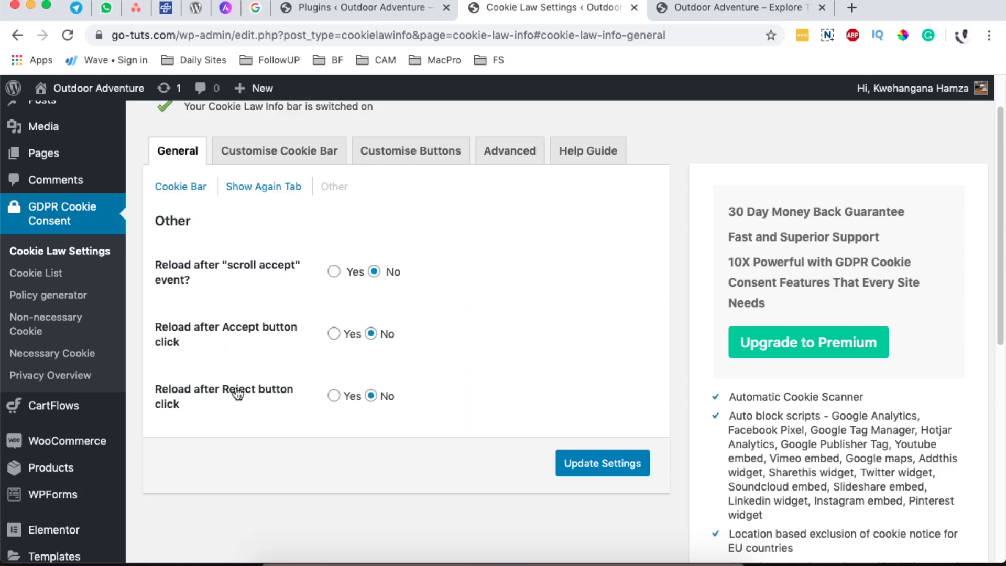
Show the Customise Cookie Bar settings and compare with the live site's purple cookie bar.
left_click(265, 160)
scroll(320, 398, "down", 4)
scroll(299, 386, "down", 2)
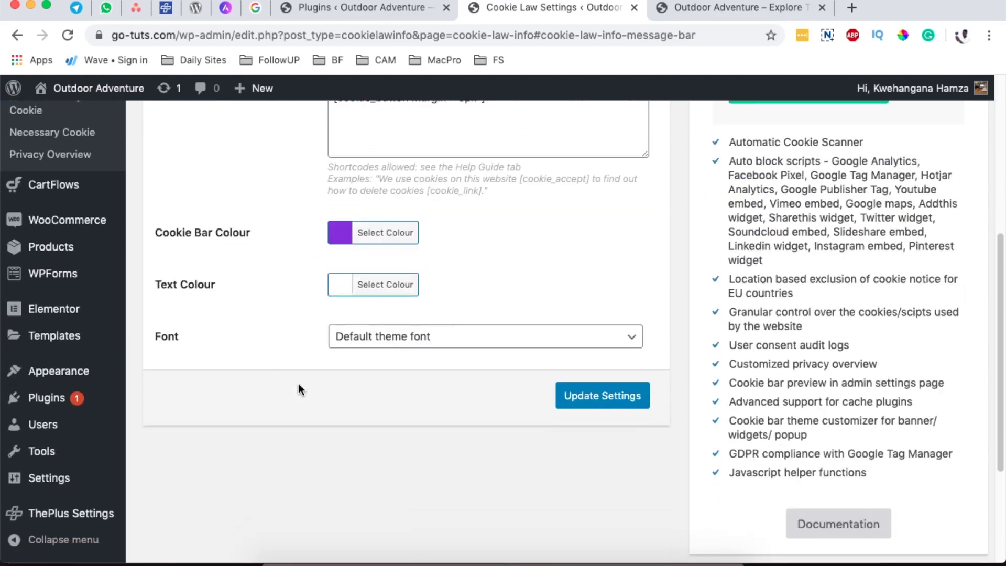
scroll(320, 367, "up", 10)
left_click(733, 7)
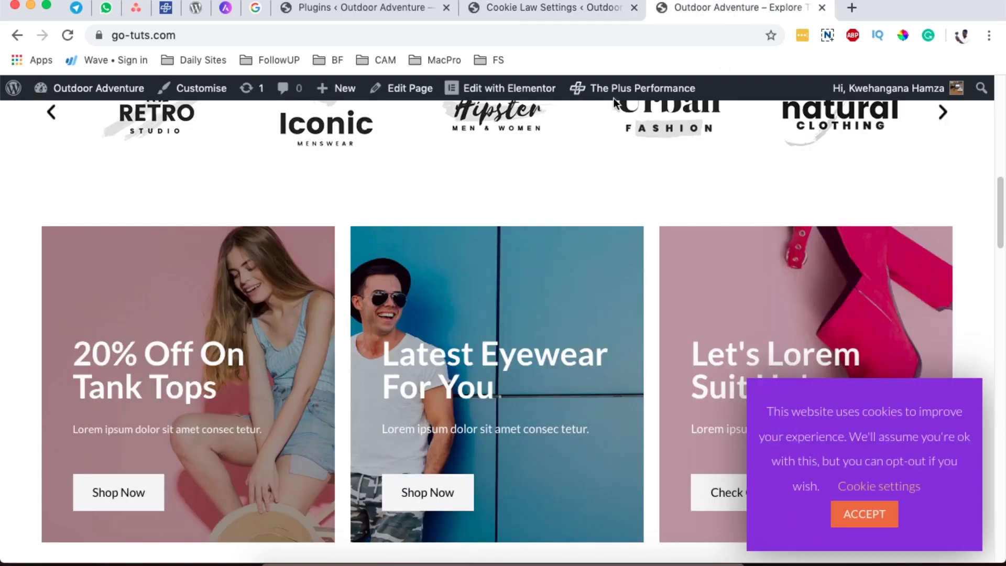
left_click(556, 10)
Enter 'Cookie Notice' as the Message Heading and save.
left_click(409, 242)
type("Cookie N")
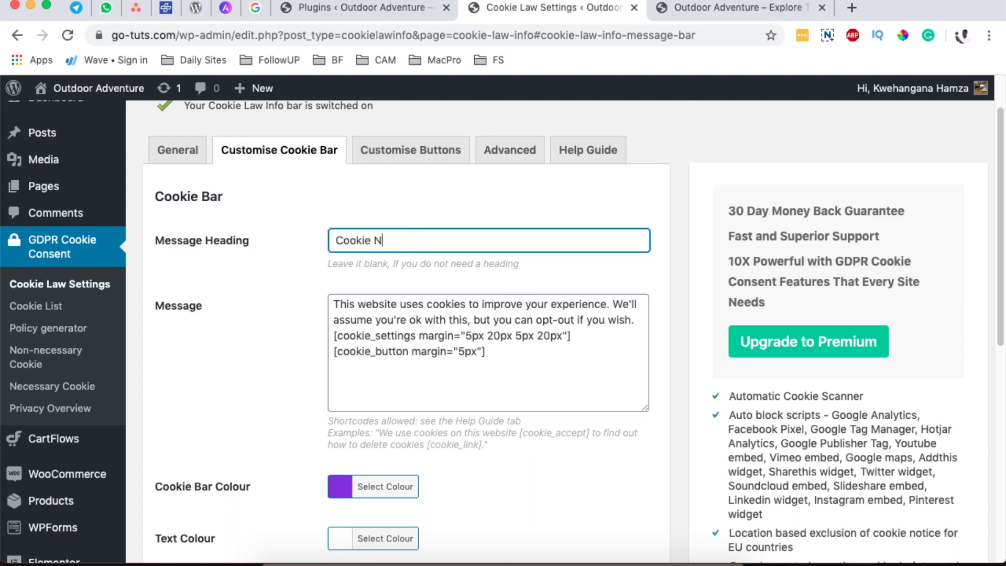
type("otic")
type("w")
key("BackSpace")
type("e")
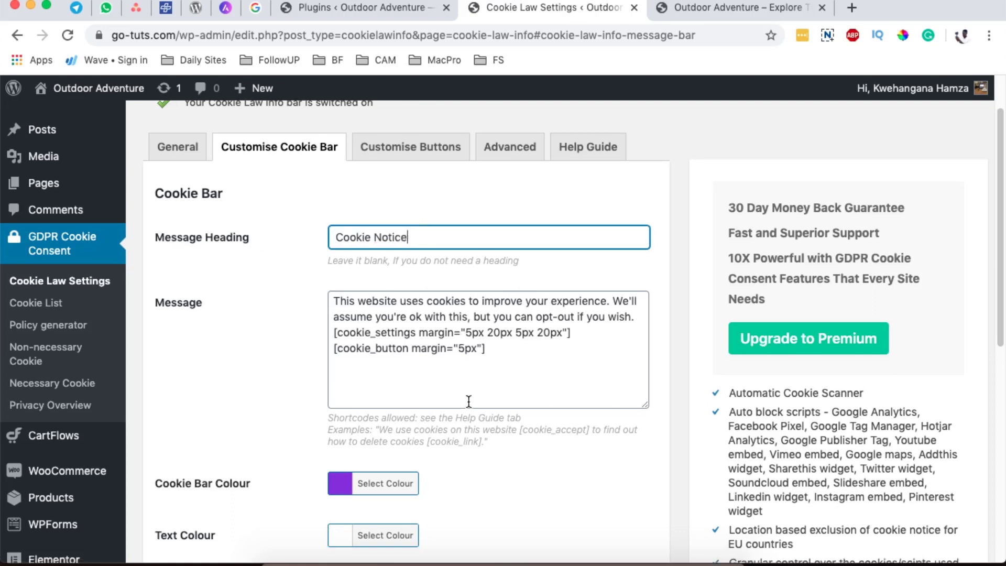
scroll(533, 387, "down", 5)
left_click(591, 366)
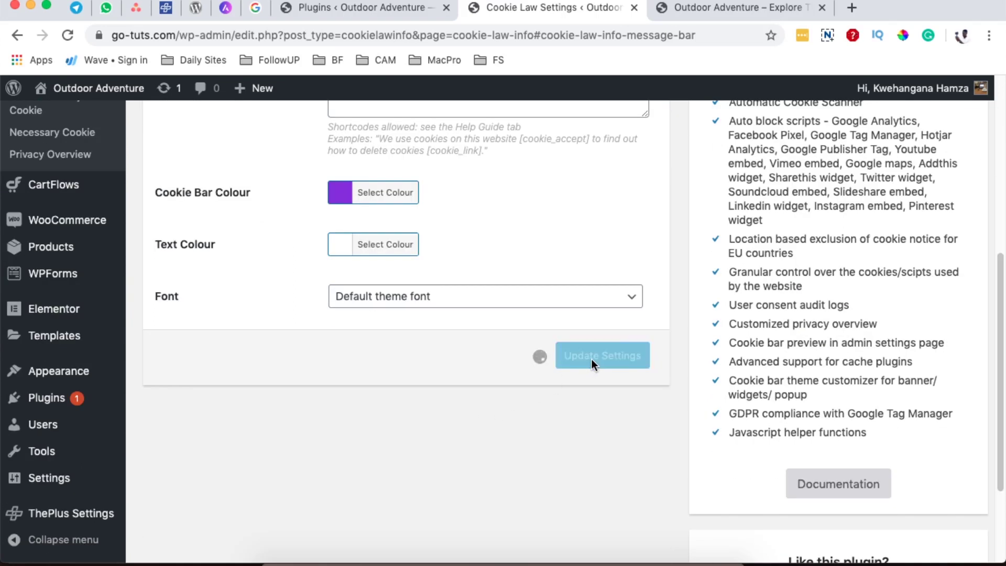
Reload the live site and check the Cookie Notice heading on the cookie bar.
left_click(728, 8)
key("super+r")
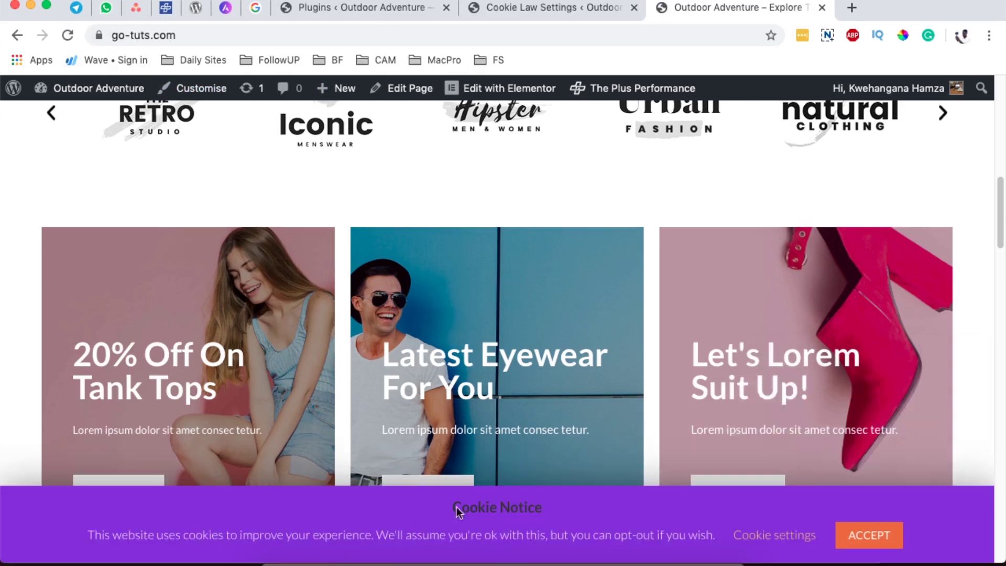
left_click_drag(529, 504, 445, 510)
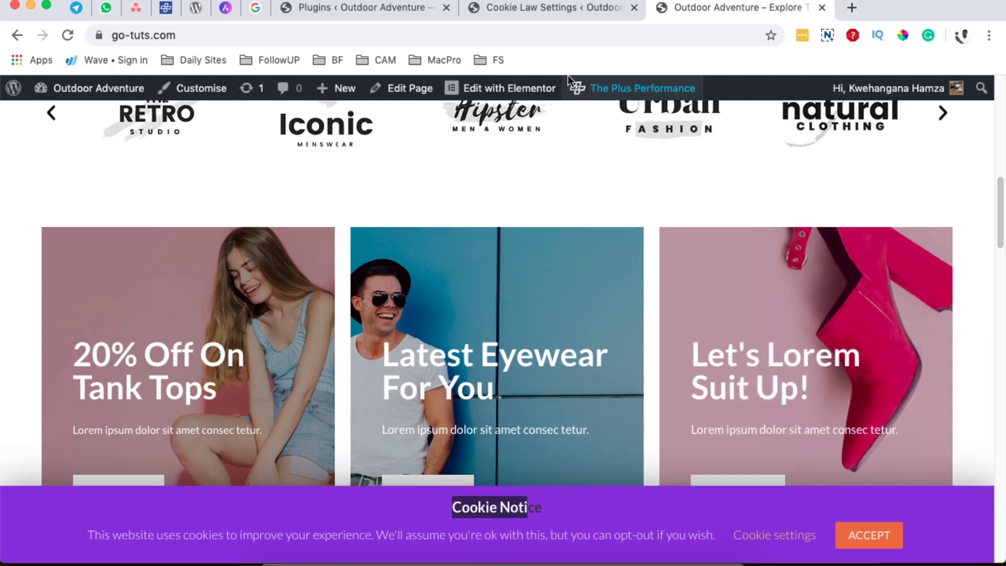
left_click(553, 11)
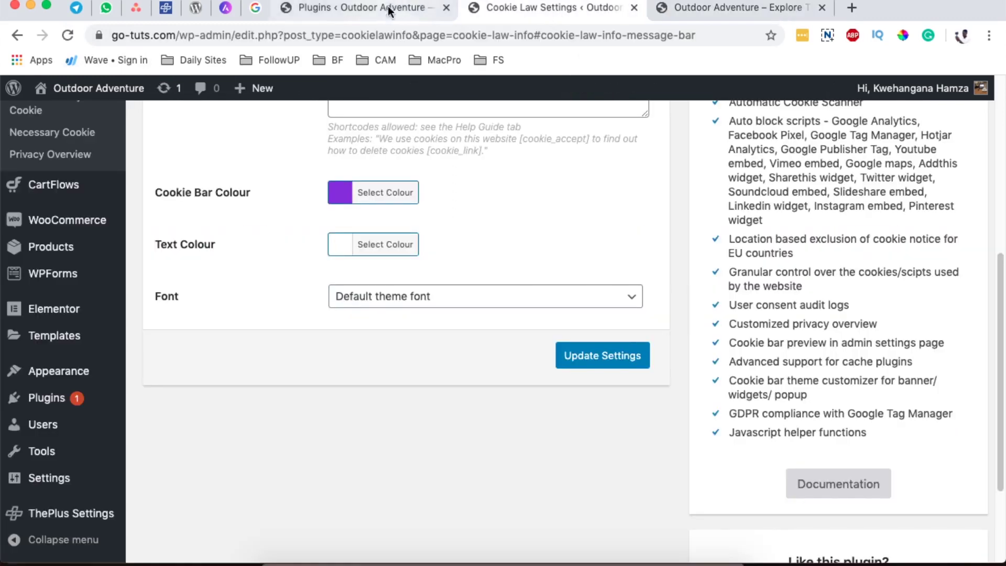
Review the cookie message paragraph against the message shown on the live site.
scroll(488, 256, "up", 3)
scroll(489, 256, "up", 2)
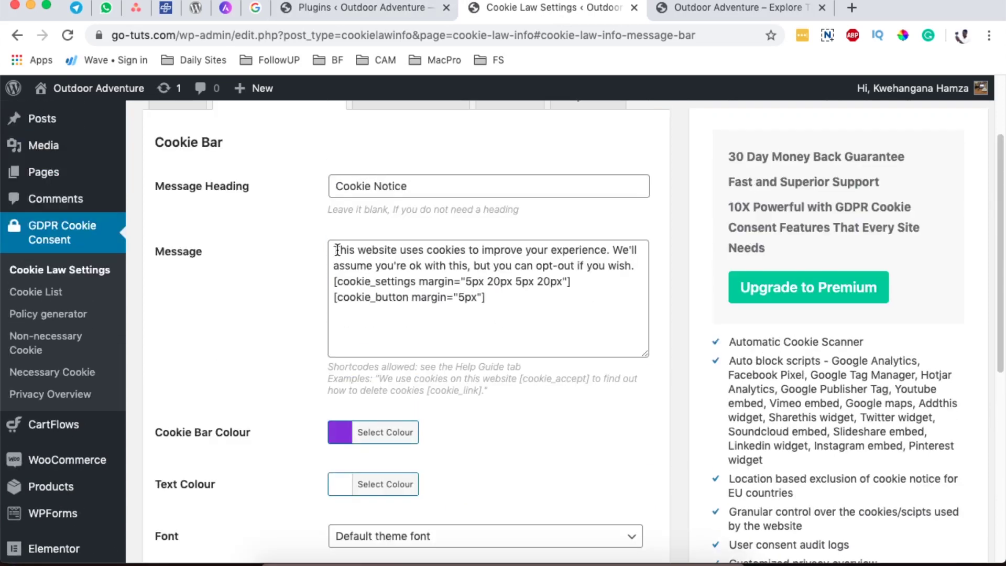
triple_click(497, 272)
left_click(428, 282)
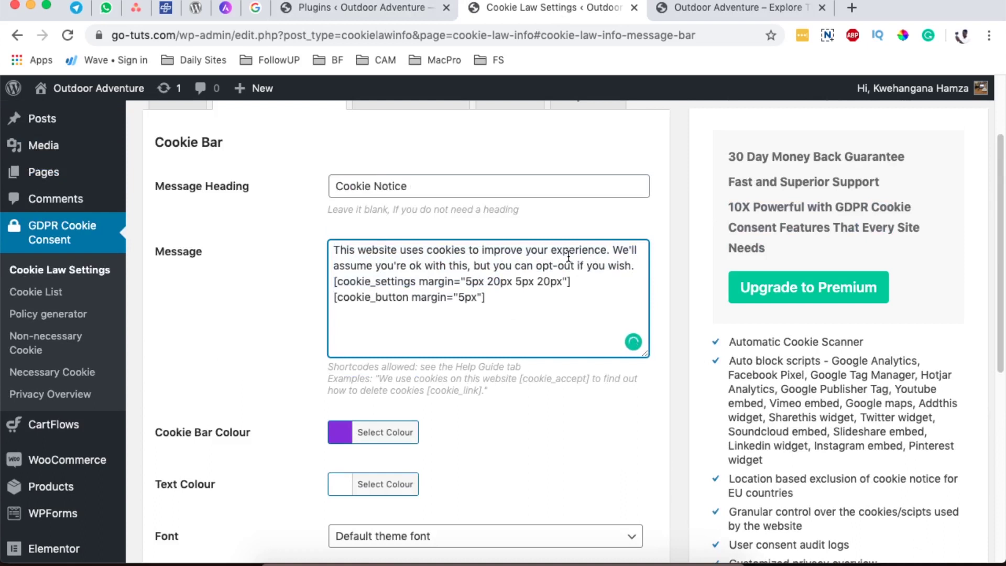
left_click_drag(646, 270, 321, 254)
left_click(722, 7)
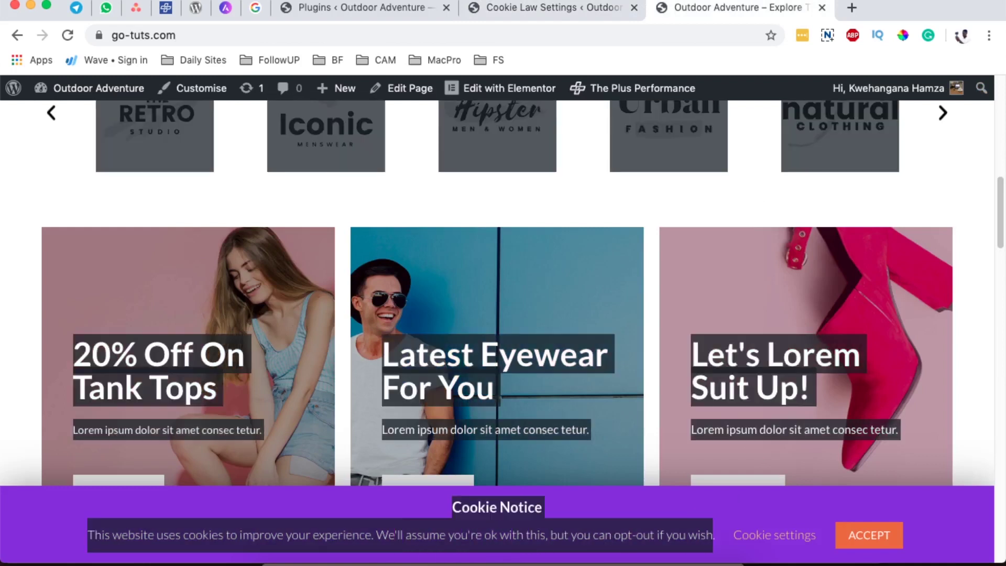
left_click(555, 8)
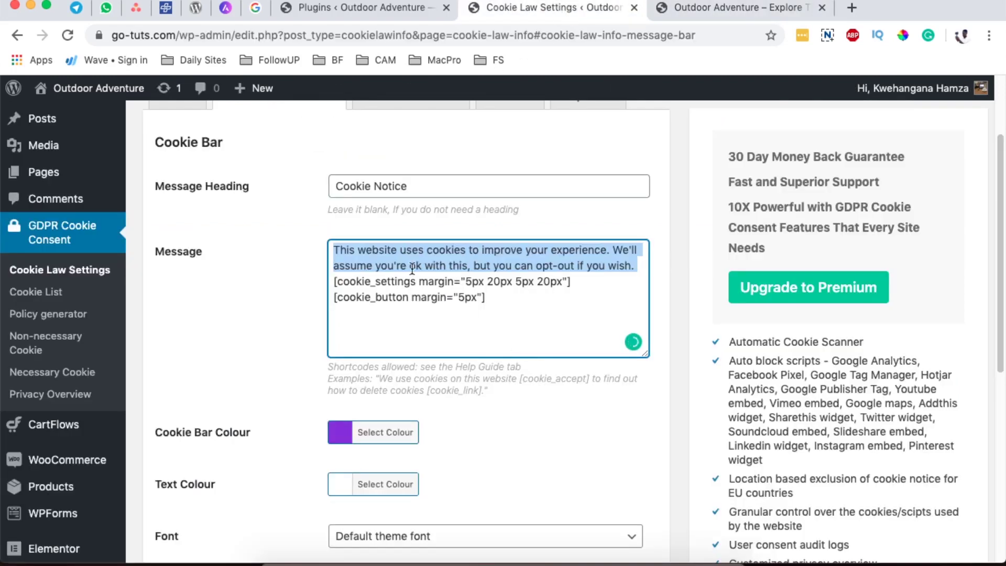
left_click(497, 282)
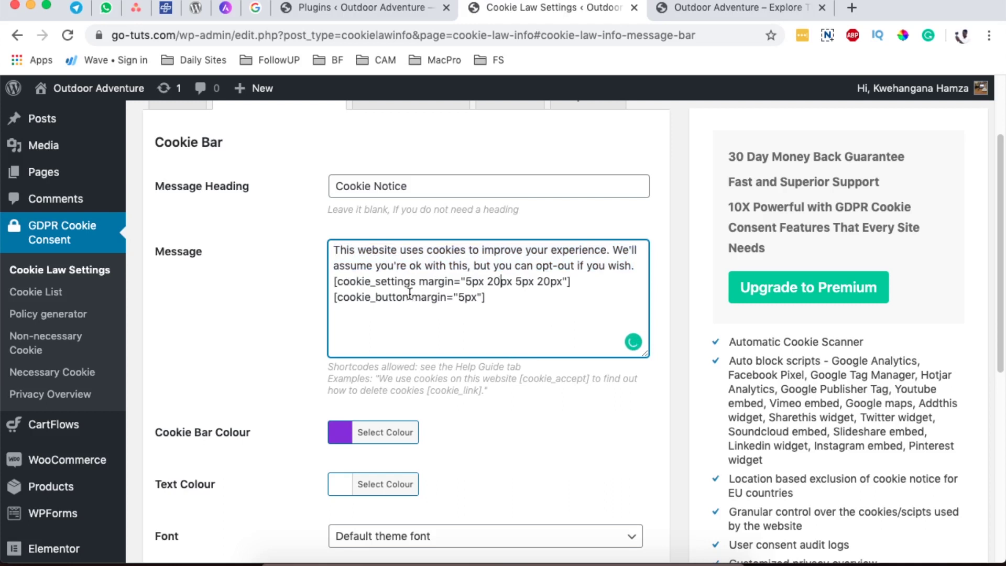
left_click(747, 8)
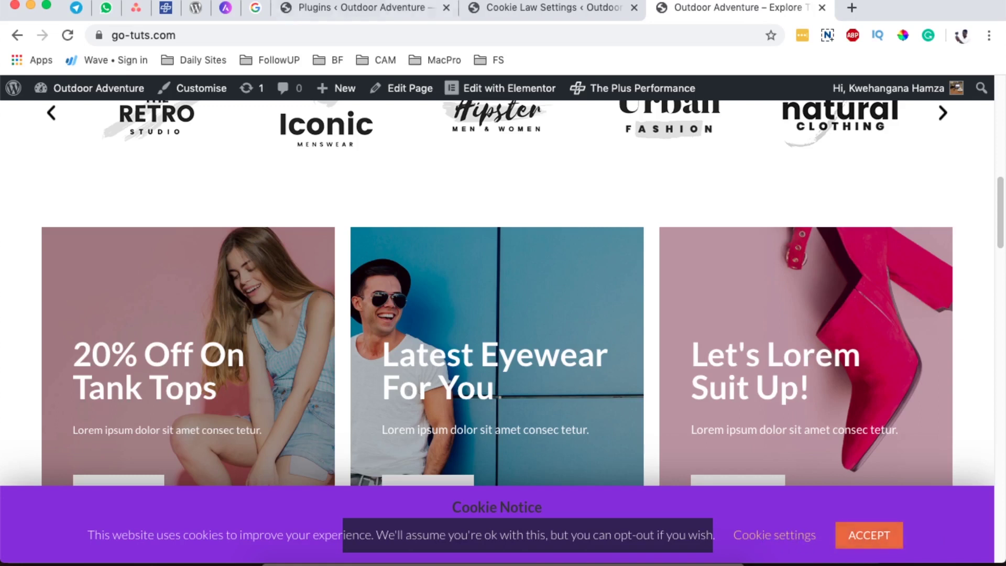
left_click(531, 12)
scroll(474, 397, "down", 5)
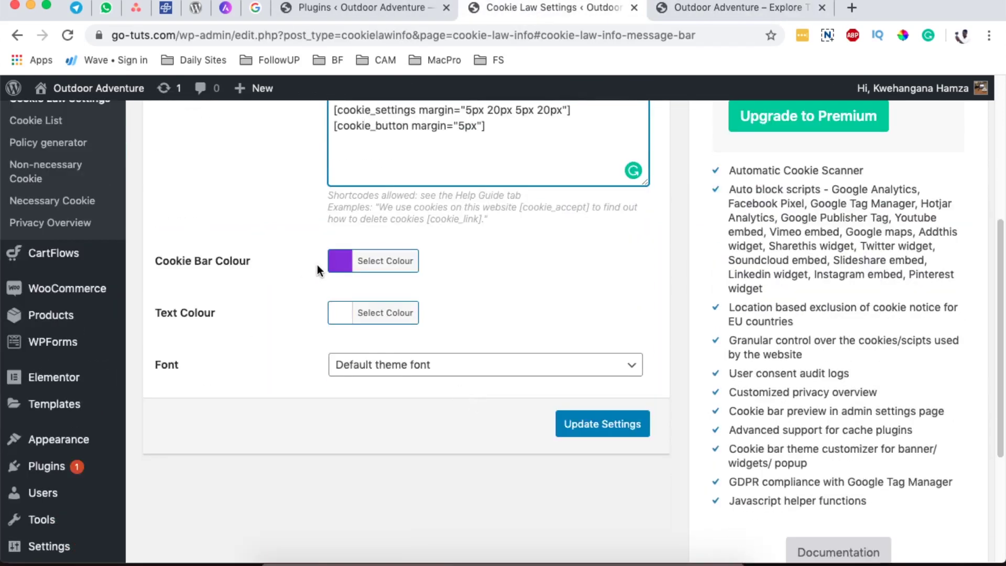
Set the cookie bar colour to black, keep the default font, save, and reload the live site.
left_click(342, 262)
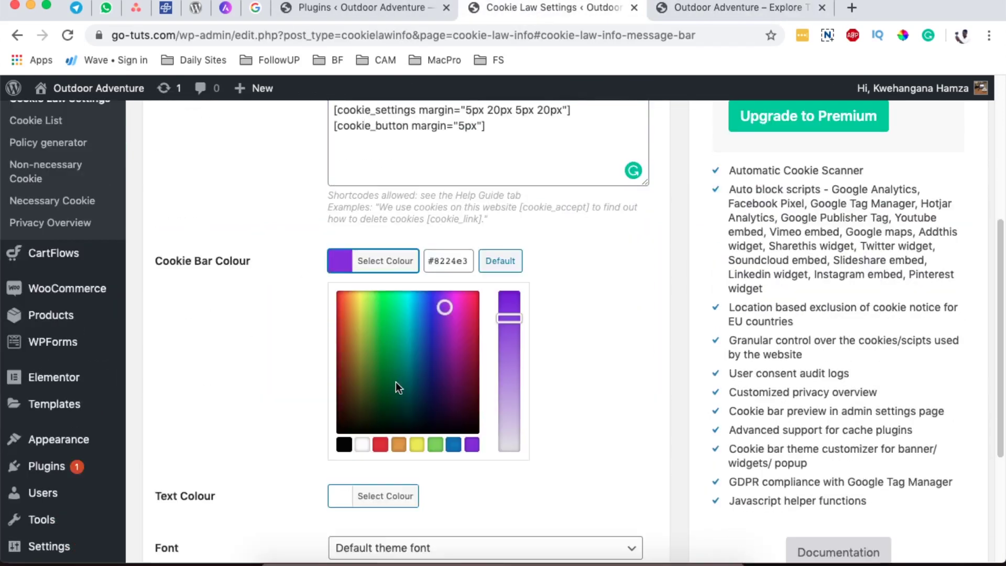
left_click(346, 445)
left_click(591, 341)
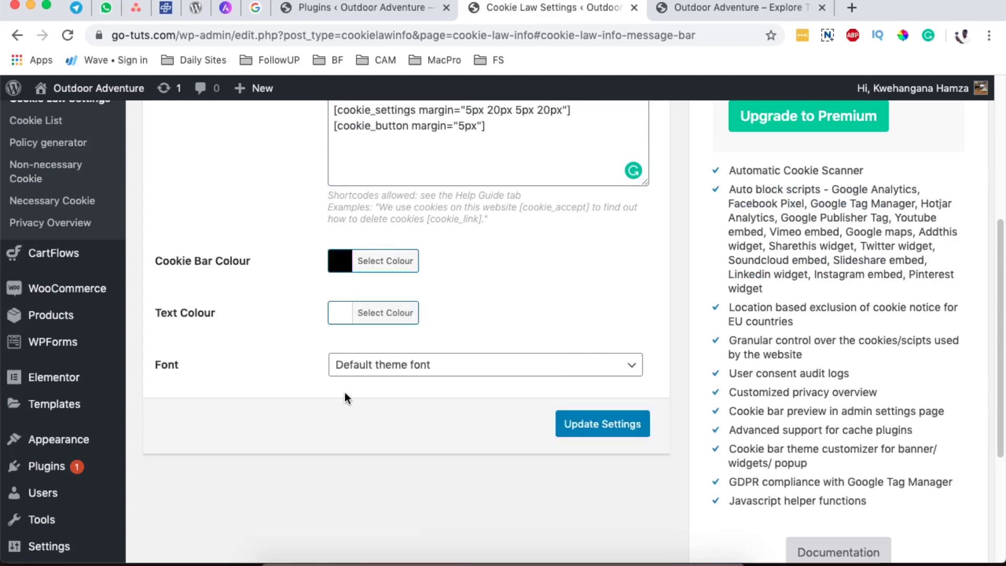
left_click(442, 372)
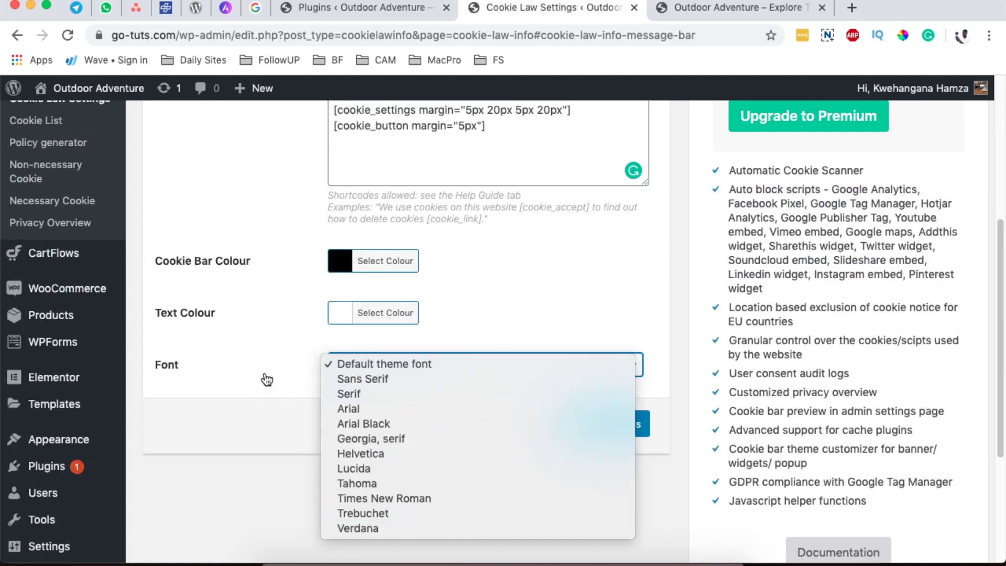
left_click(588, 445)
left_click(592, 423)
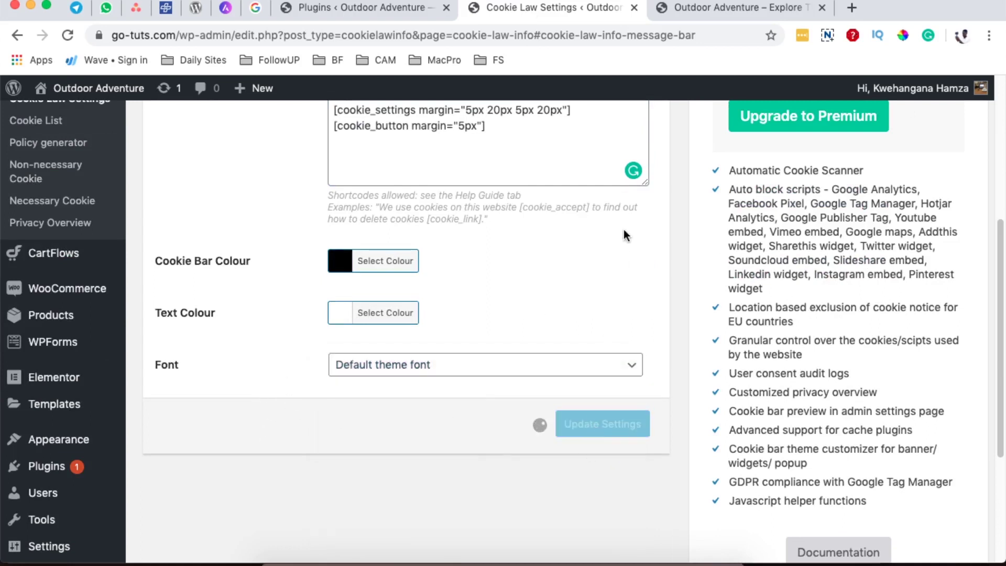
left_click(693, 8)
left_click(73, 32)
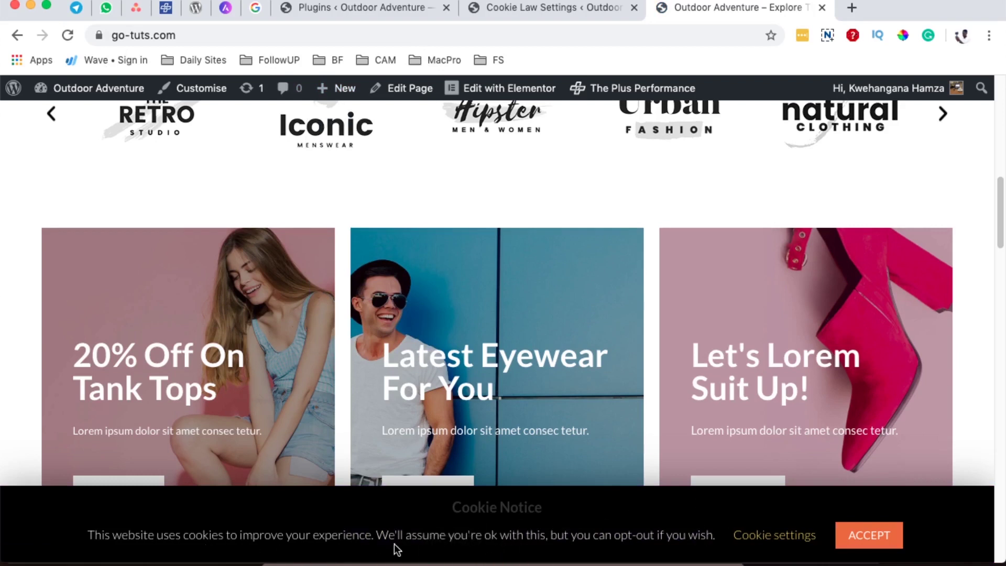
Clear the 'Cookie Notice' message heading, save, and reload the live site to check.
left_click(515, 14)
left_click(375, 200)
key("super+a")
key("BackSpace")
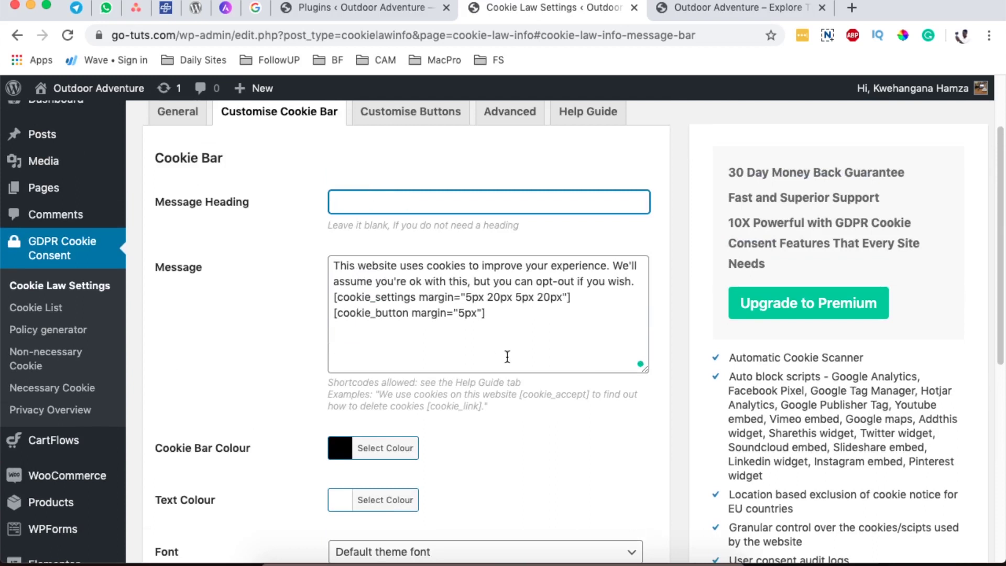
scroll(507, 356, "down", 5)
left_click(597, 491)
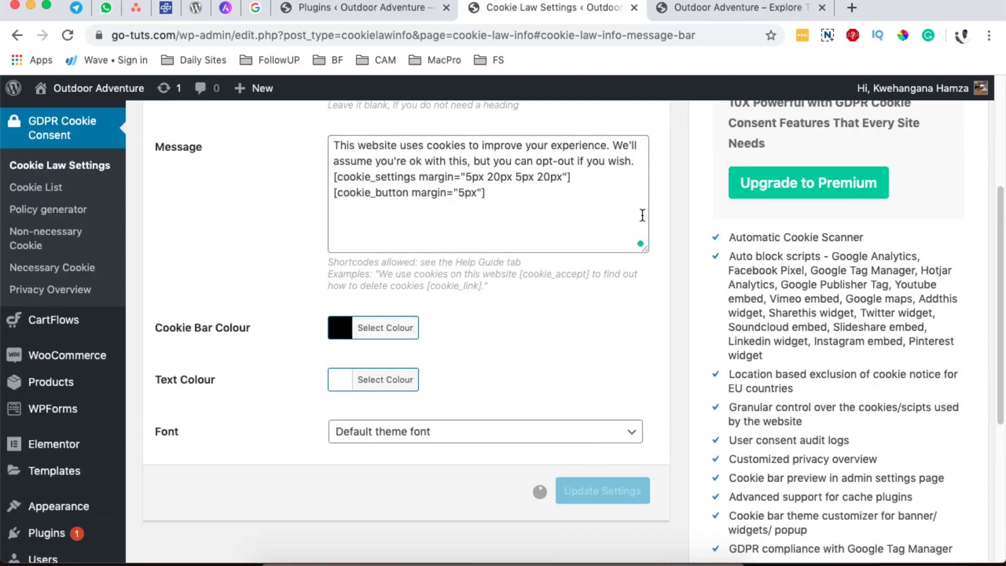
left_click(731, 7)
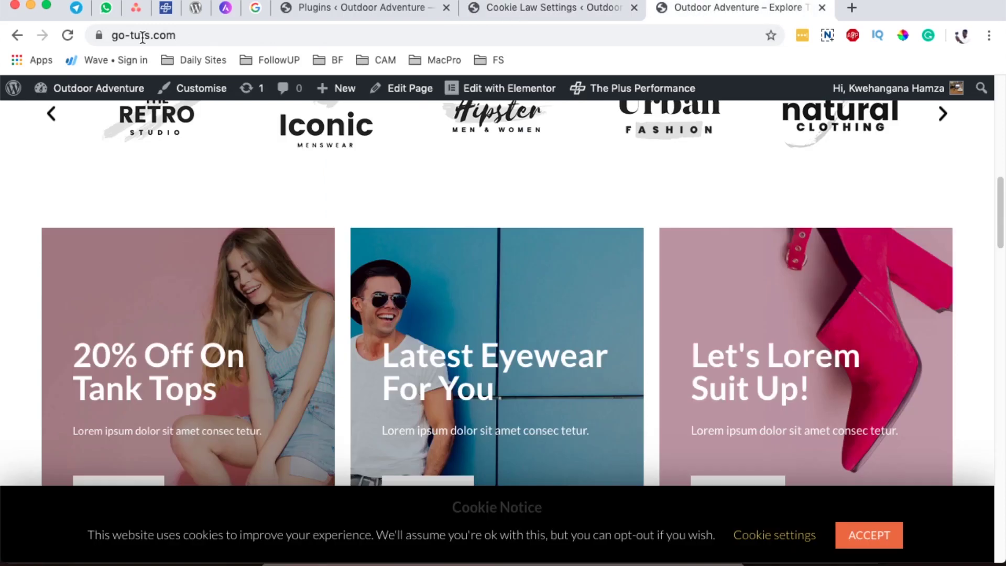
left_click(67, 35)
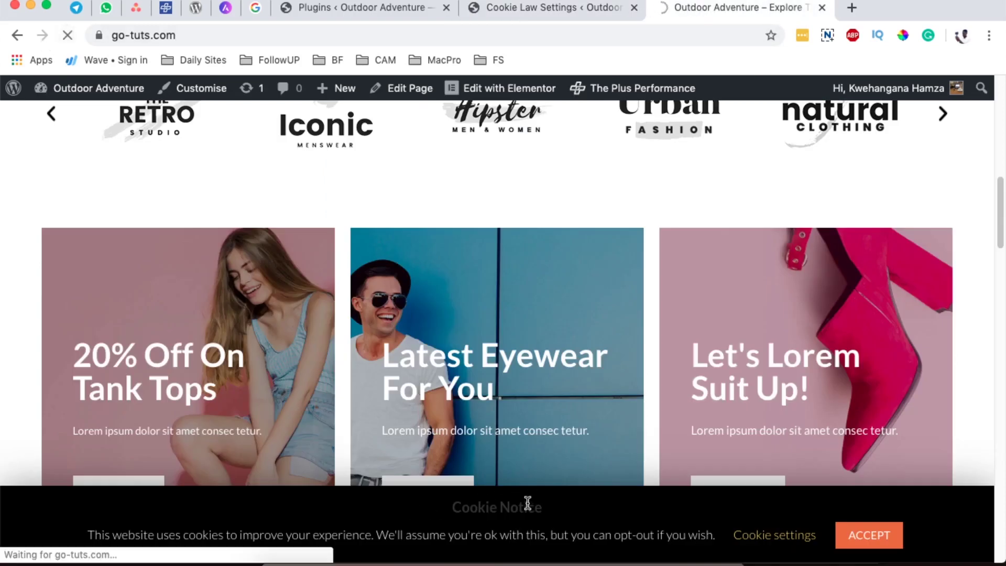
Review the Accept button's ACCEPT label, text colour and orange background against the live bar.
left_click(552, 7)
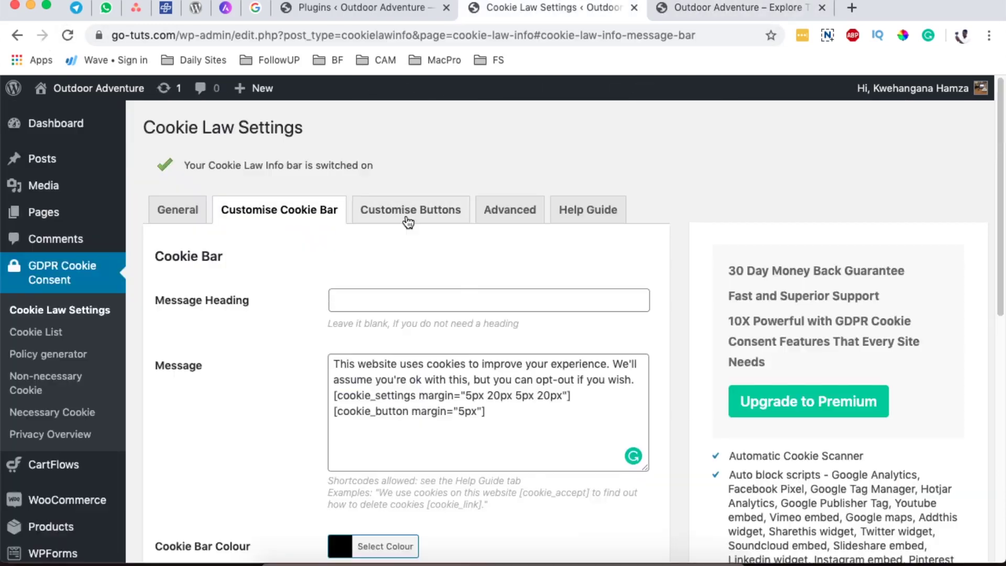
left_click(411, 211)
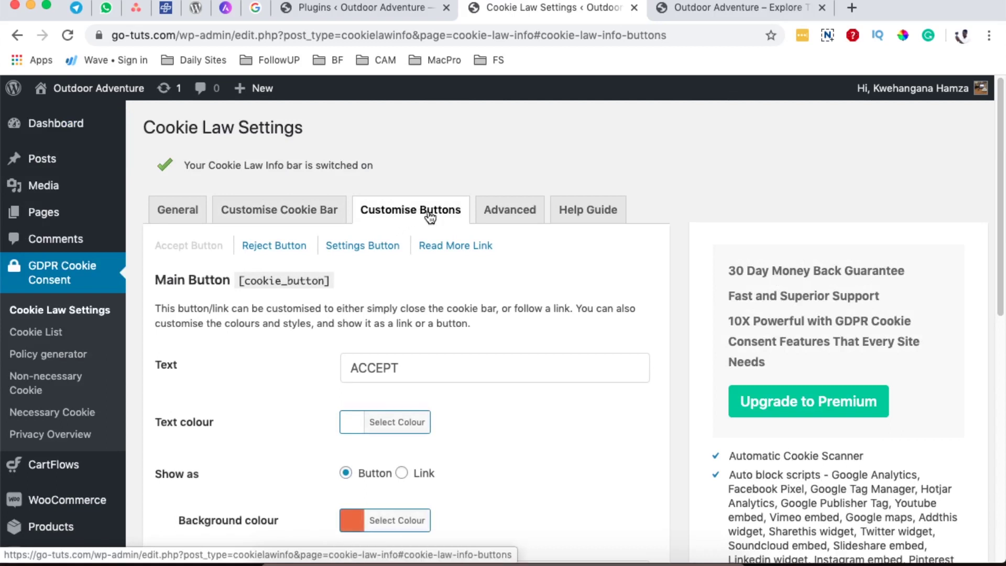
scroll(346, 275, "down", 1)
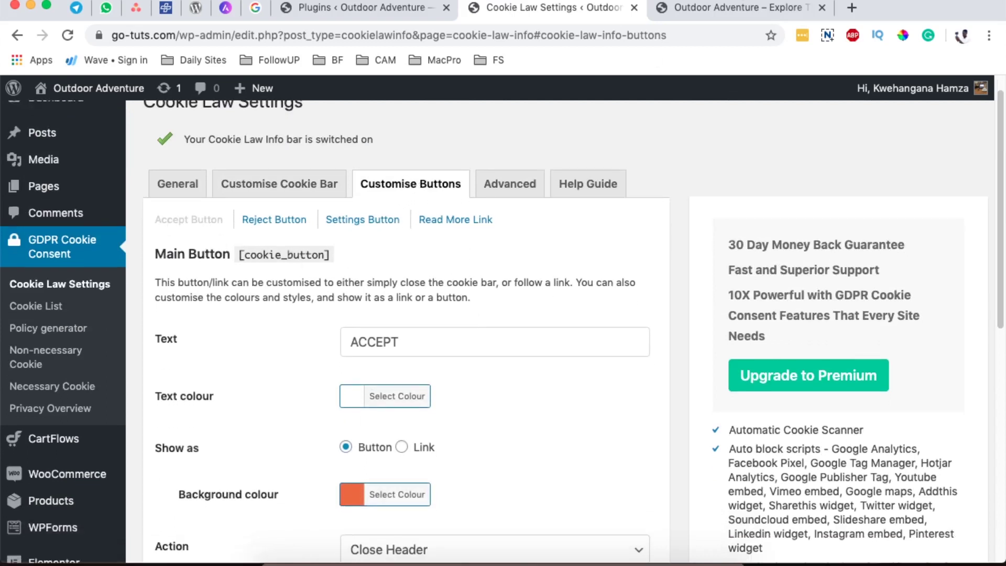
left_click(728, 9)
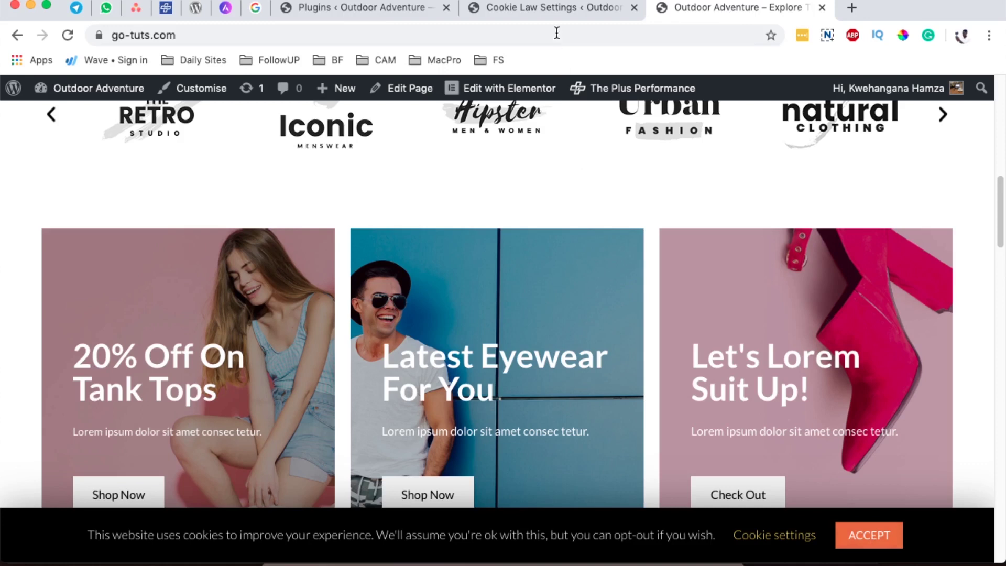
left_click(551, 8)
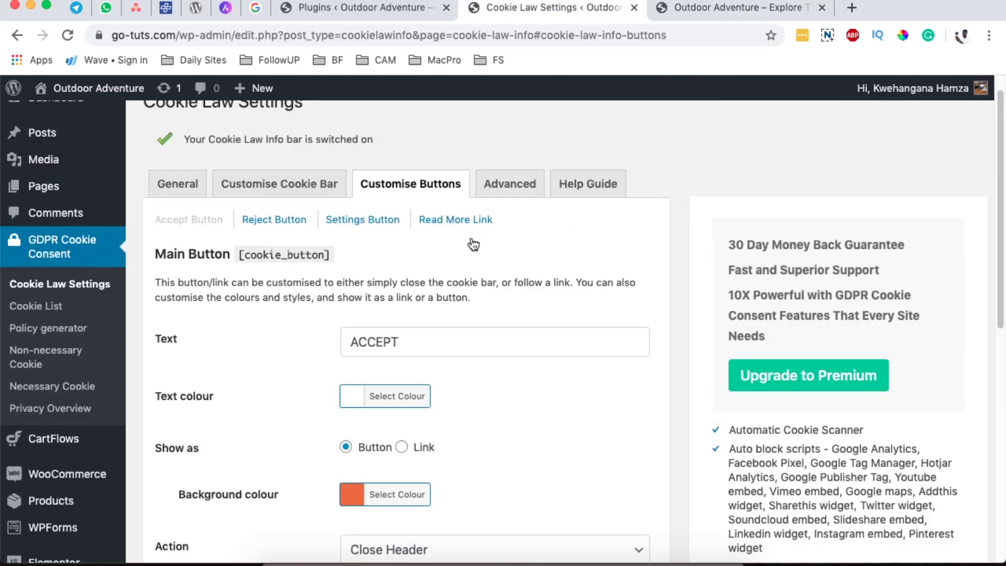
double_click(418, 339)
left_click(348, 404)
left_click(341, 404)
scroll(316, 407, "down", 5)
left_click(352, 360)
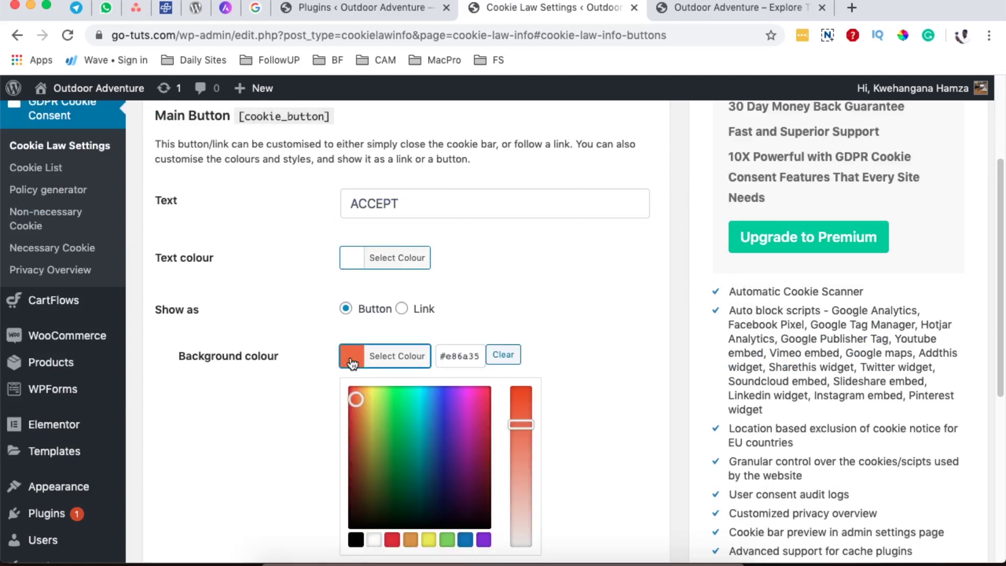
left_click(280, 366)
scroll(472, 403, "down", 1)
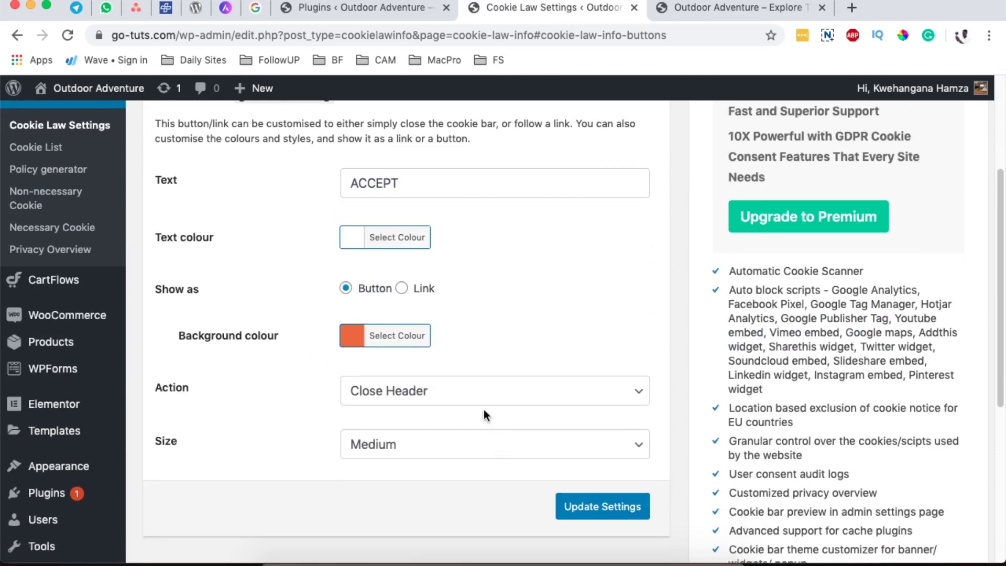
Try Open URL for the Accept button action, then set it back to Close Header.
left_click(419, 390)
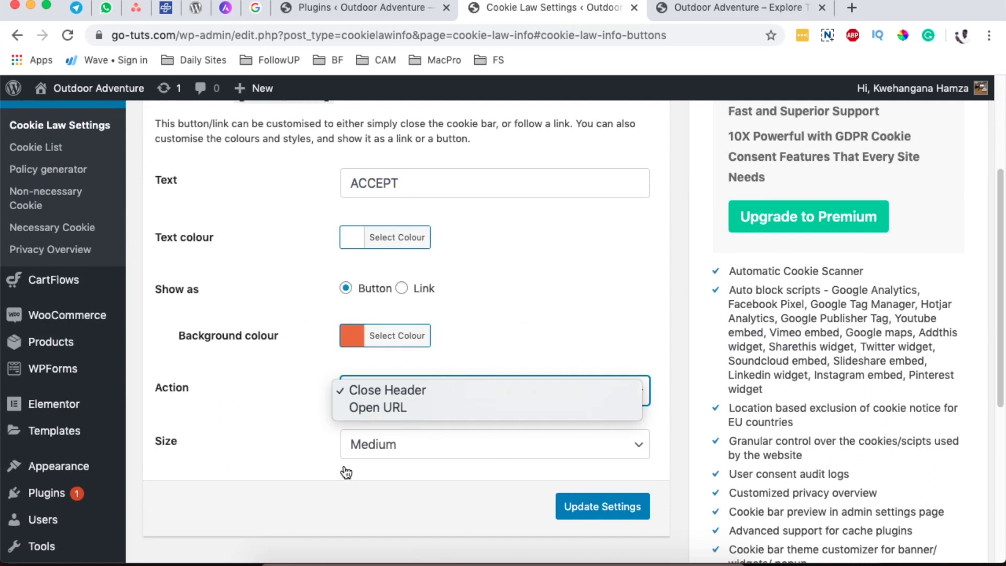
left_click(439, 449)
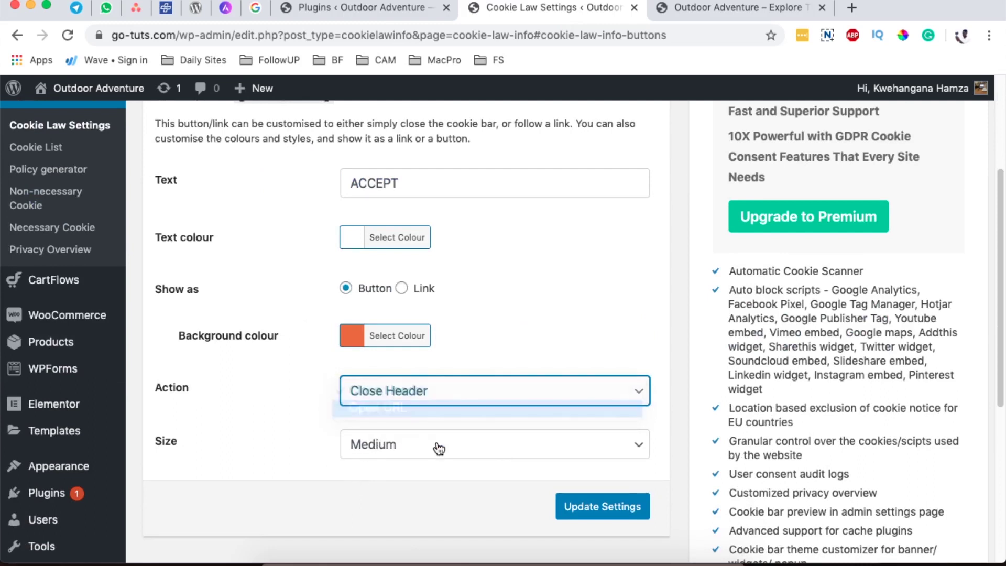
left_click(404, 451)
double_click(376, 448)
scroll(406, 460, "down", 3)
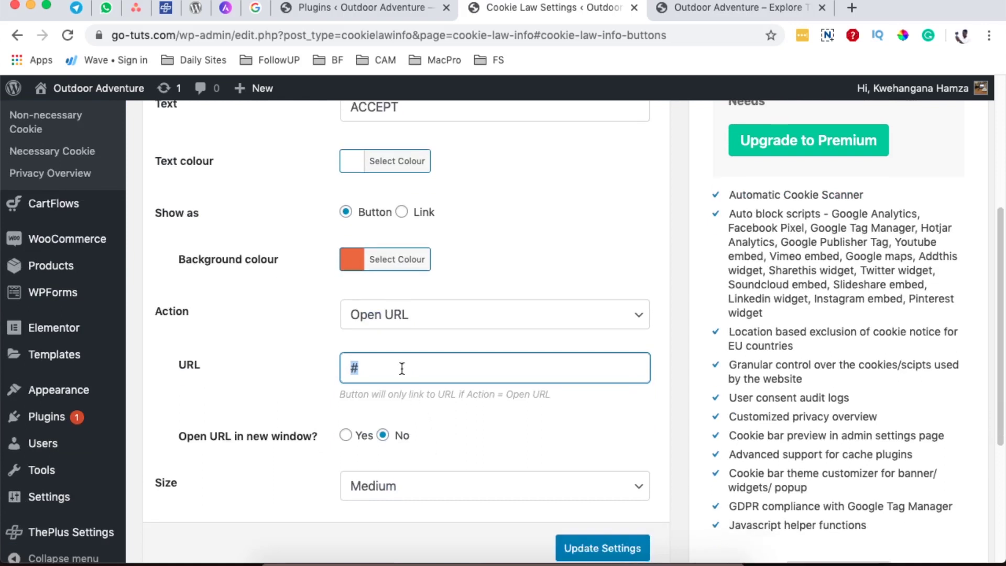
left_click(400, 315)
left_click(402, 296)
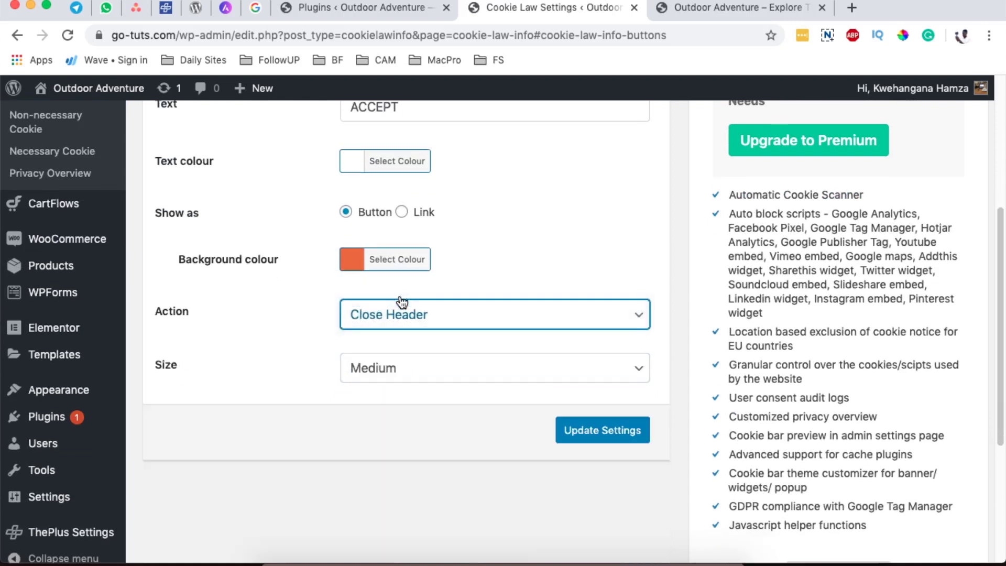
Keep the Accept button size at Medium and save the button settings.
left_click(406, 369)
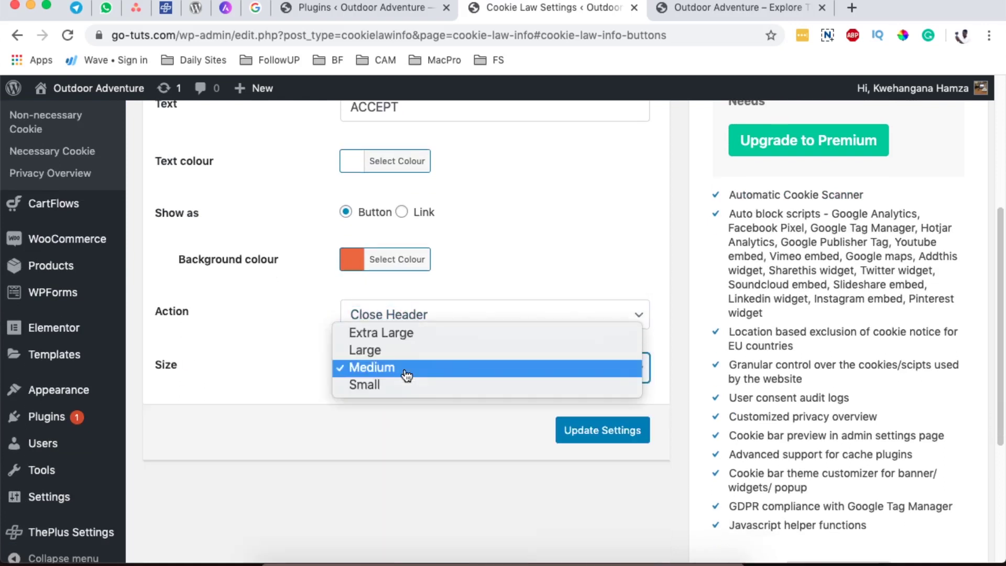
left_click(267, 419)
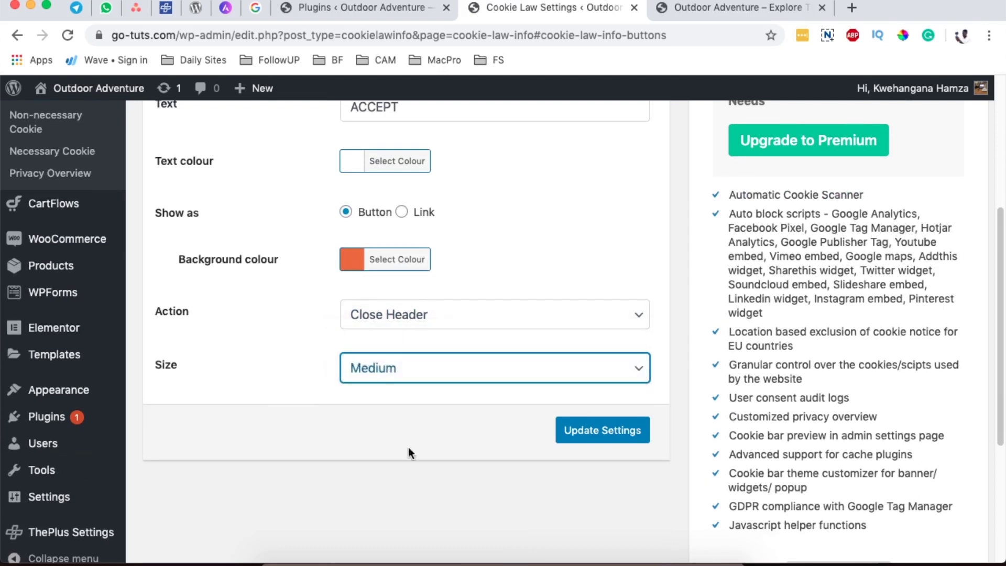
scroll(409, 453, "up", 5)
scroll(482, 337, "down", 4)
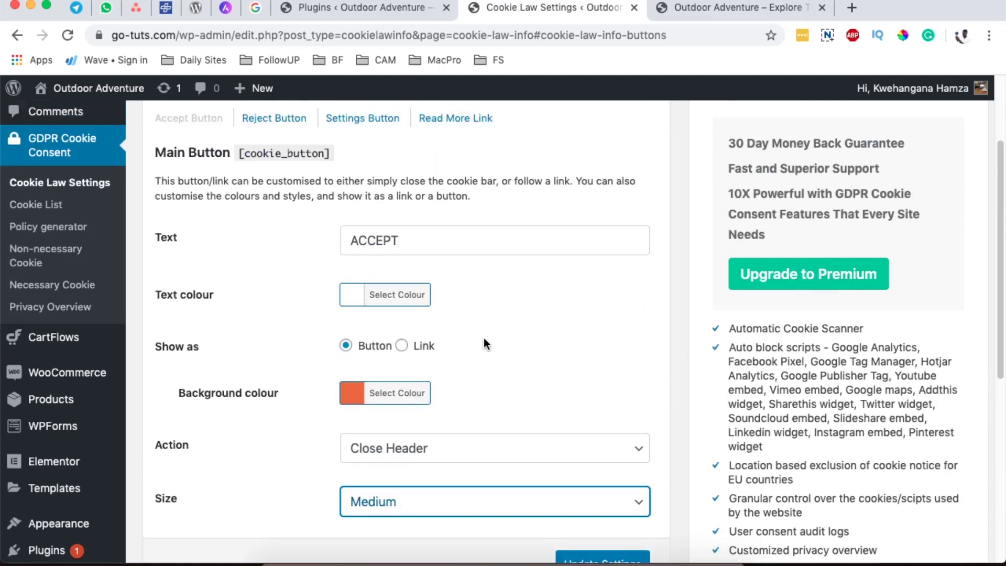
scroll(571, 398, "up", 5)
scroll(569, 369, "up", 3)
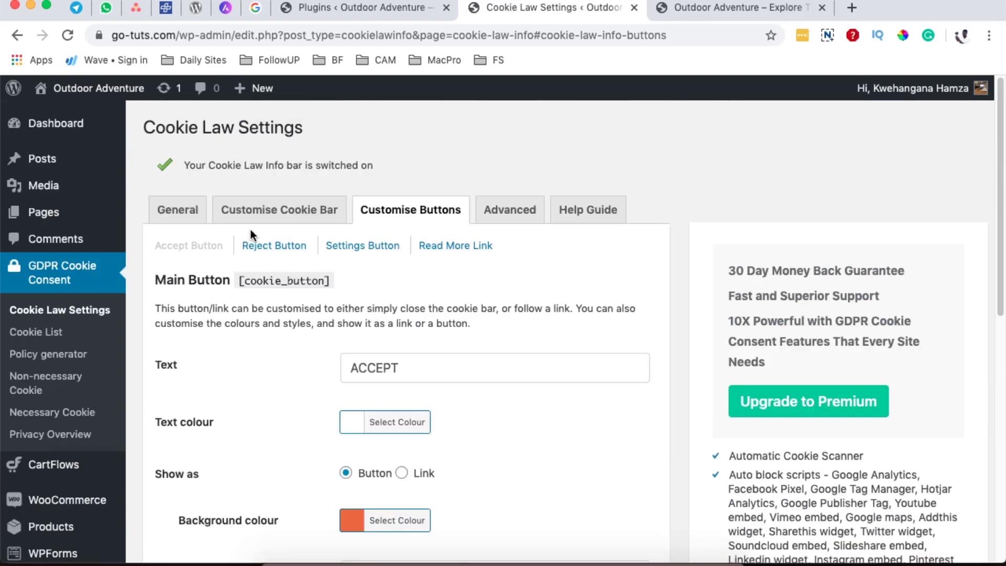
scroll(571, 382, "down", 5)
left_click(602, 437)
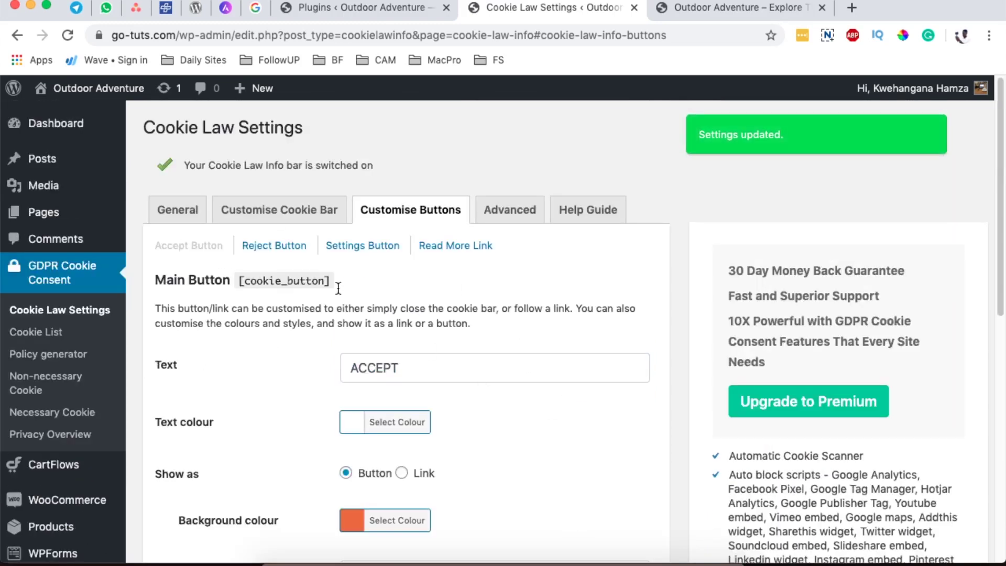
Review the Reject button options, leaving its action as Close Header.
left_click(276, 247)
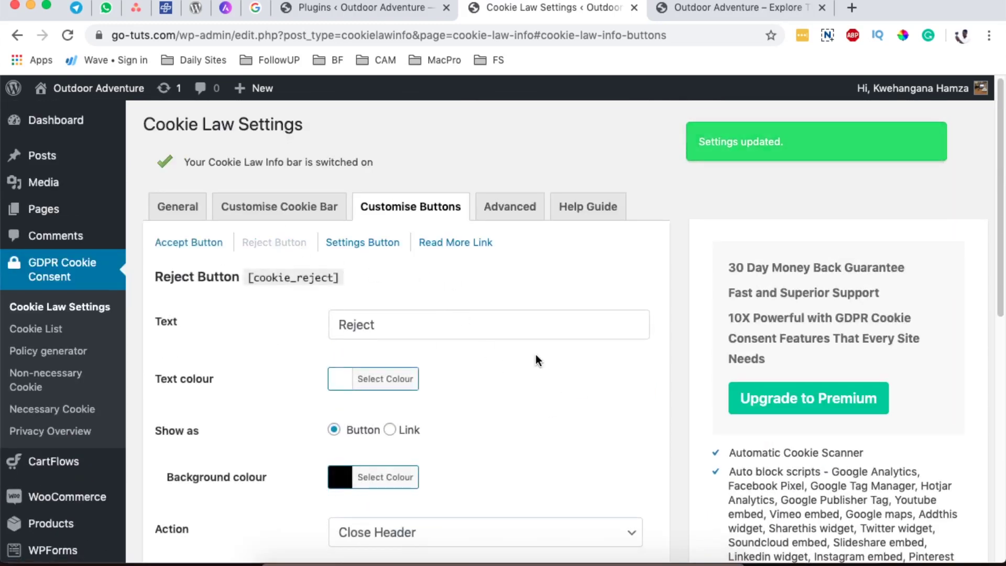
left_click(484, 323)
key("super+a")
scroll(353, 383, "down", 2)
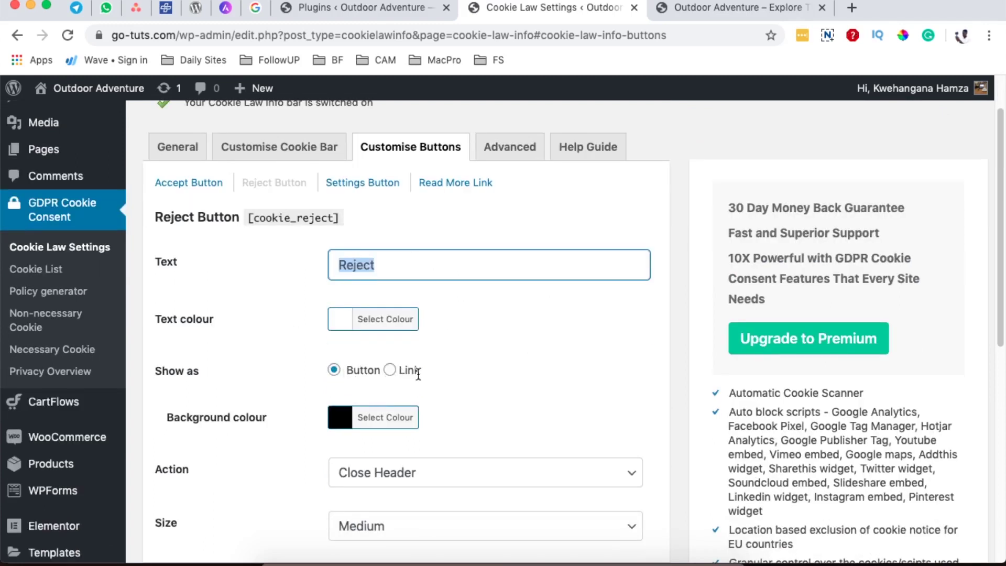
scroll(484, 385, "down", 1)
scroll(483, 382, "down", 1)
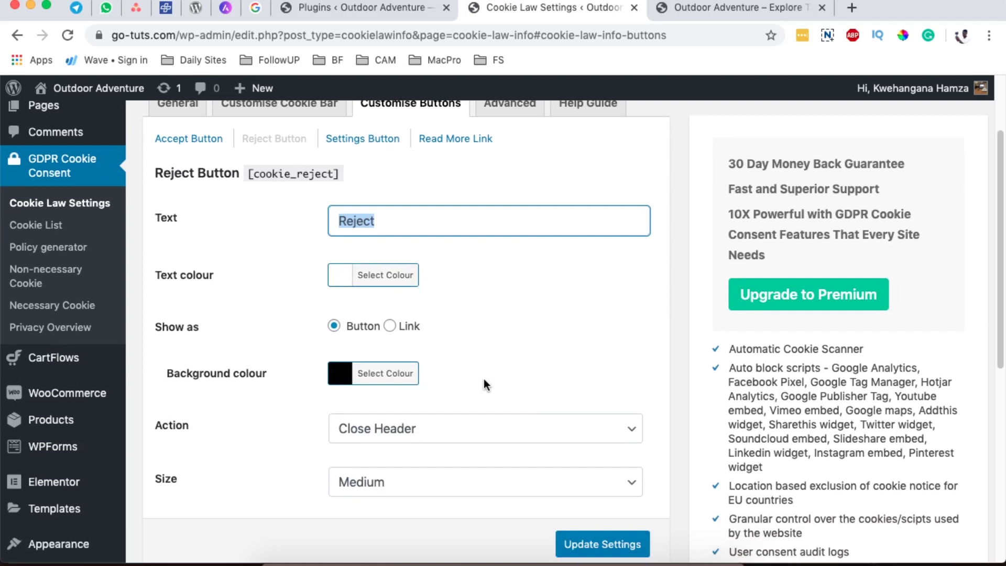
left_click(418, 436)
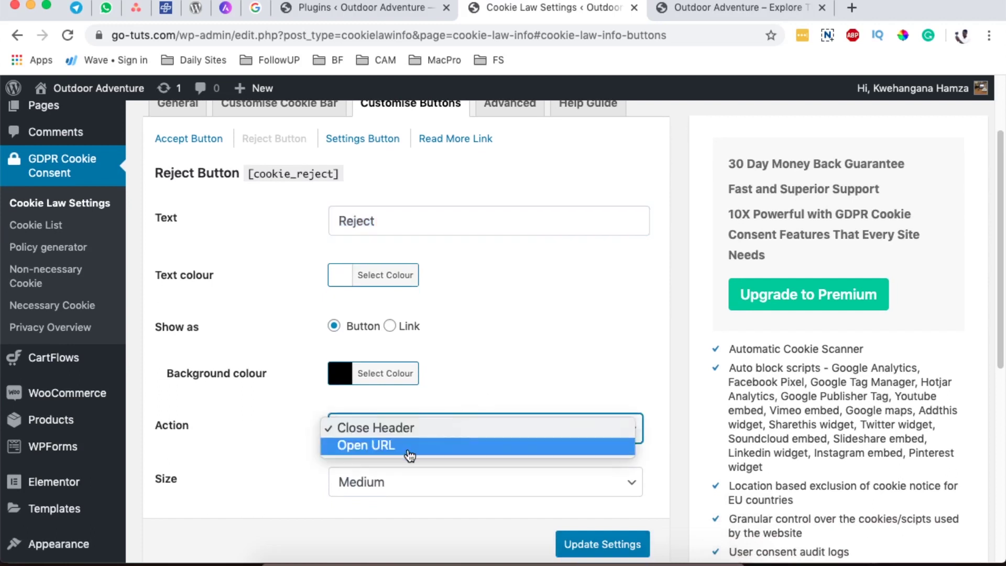
left_click(238, 476)
scroll(448, 479, "down", 3)
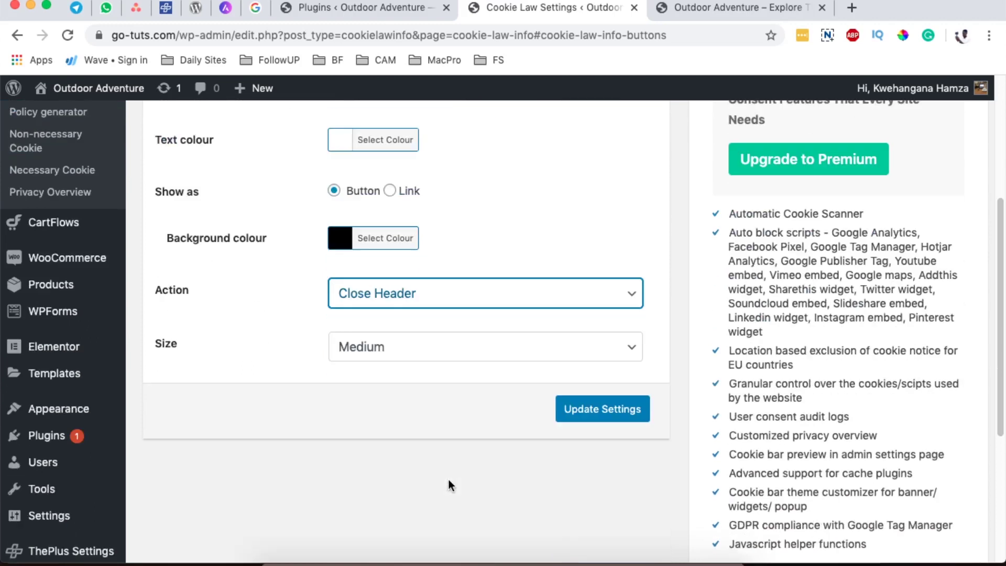
scroll(448, 479, "up", 5)
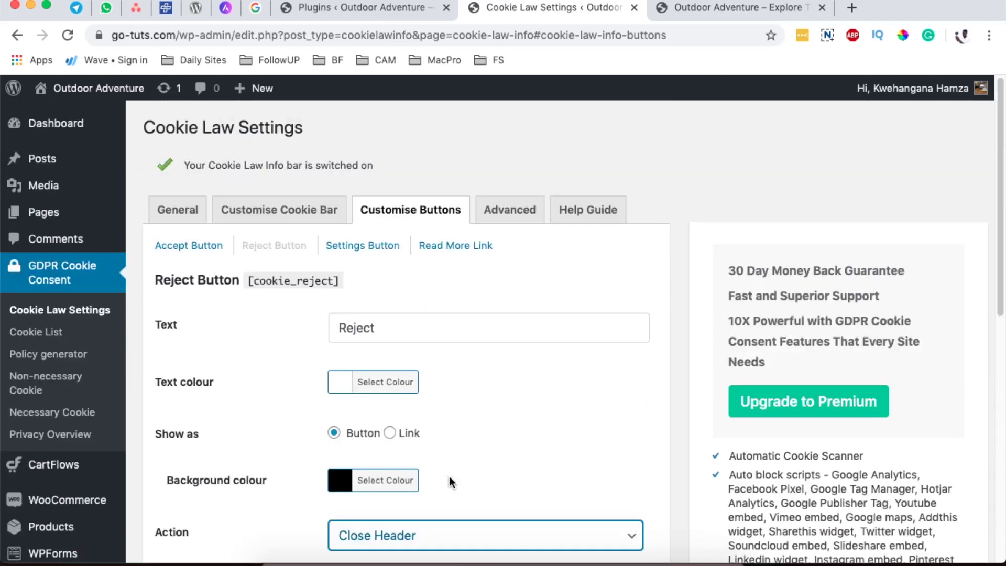
Open the Cookie settings link options and compare its label with the storefront bar.
left_click(361, 249)
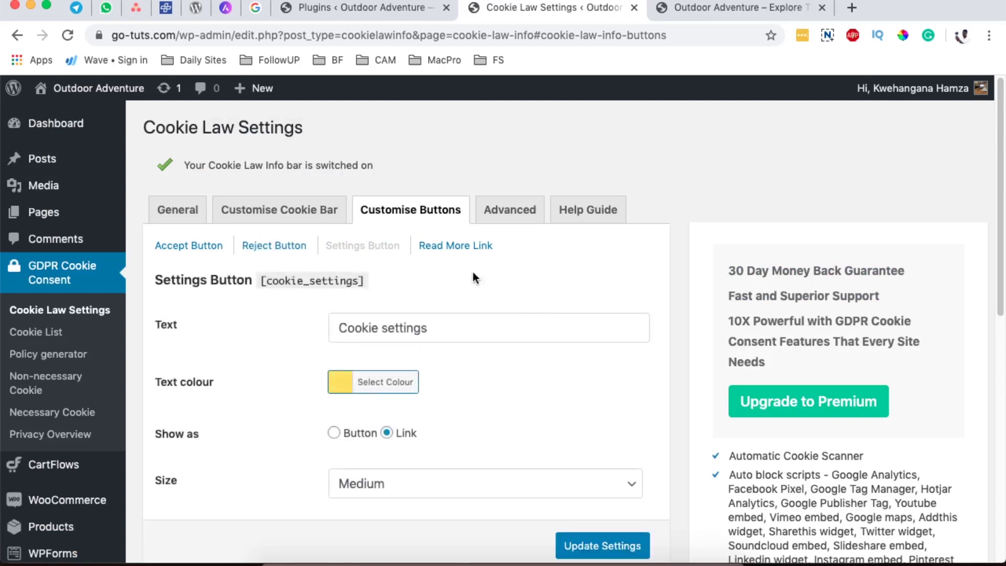
left_click(702, 11)
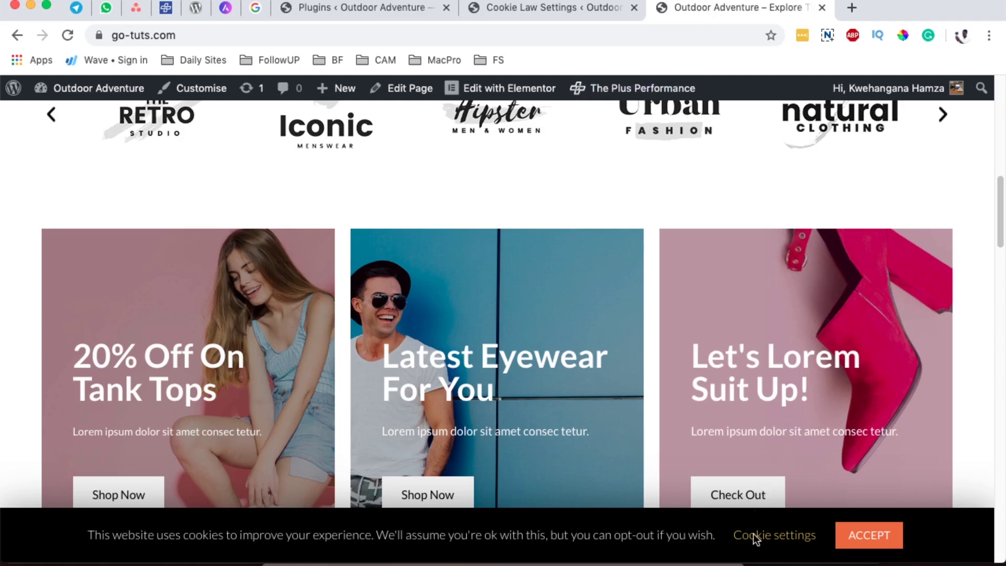
left_click(555, 7)
triple_click(394, 287)
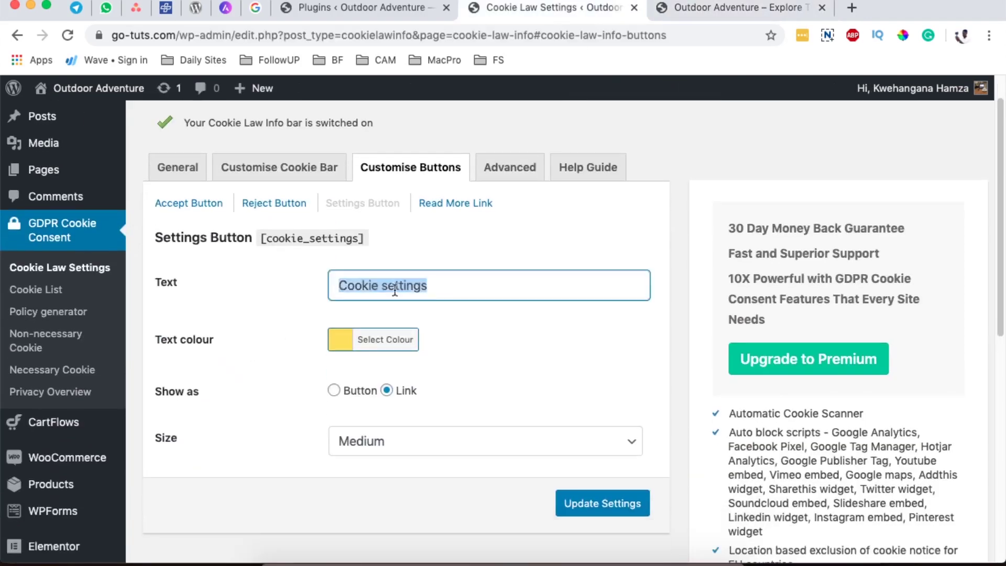
left_click(659, 9)
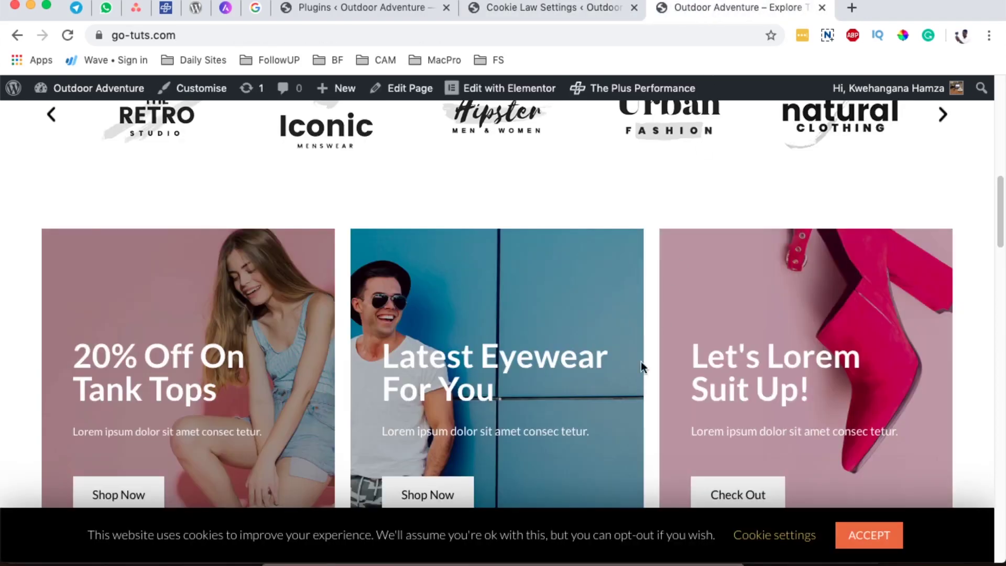
left_click(521, 12)
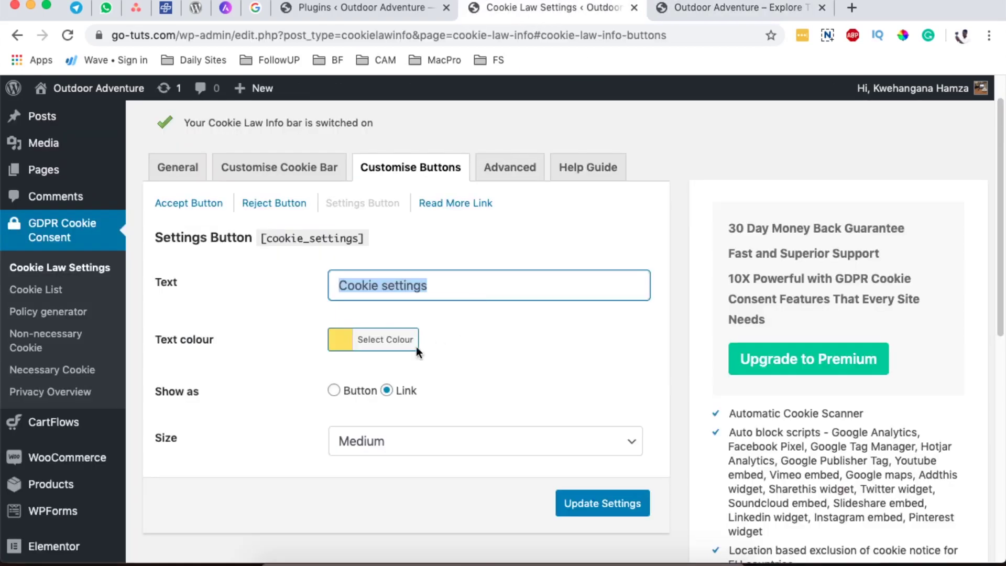
Make the Cookie settings link text green and check the storefront.
left_click(338, 348)
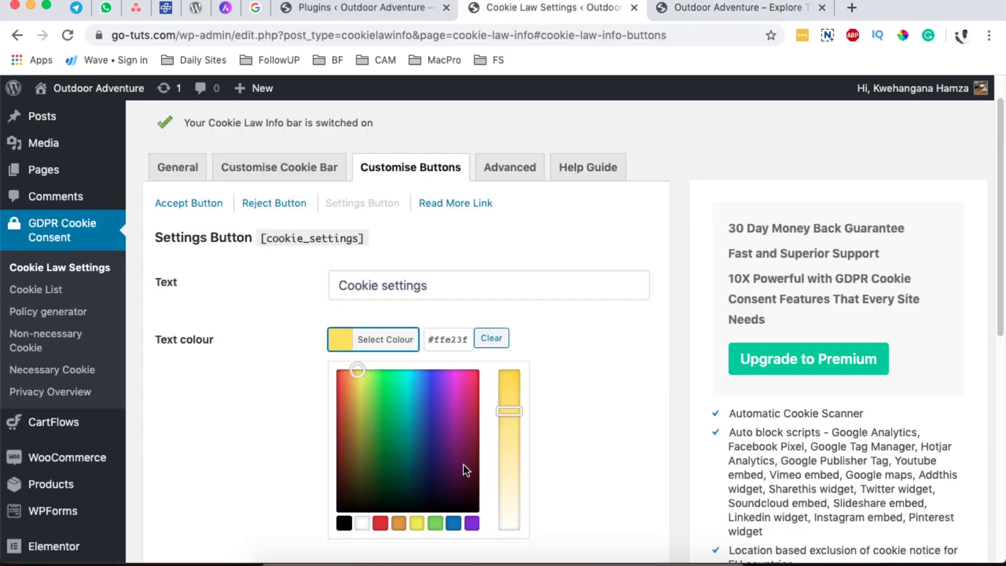
left_click(377, 382)
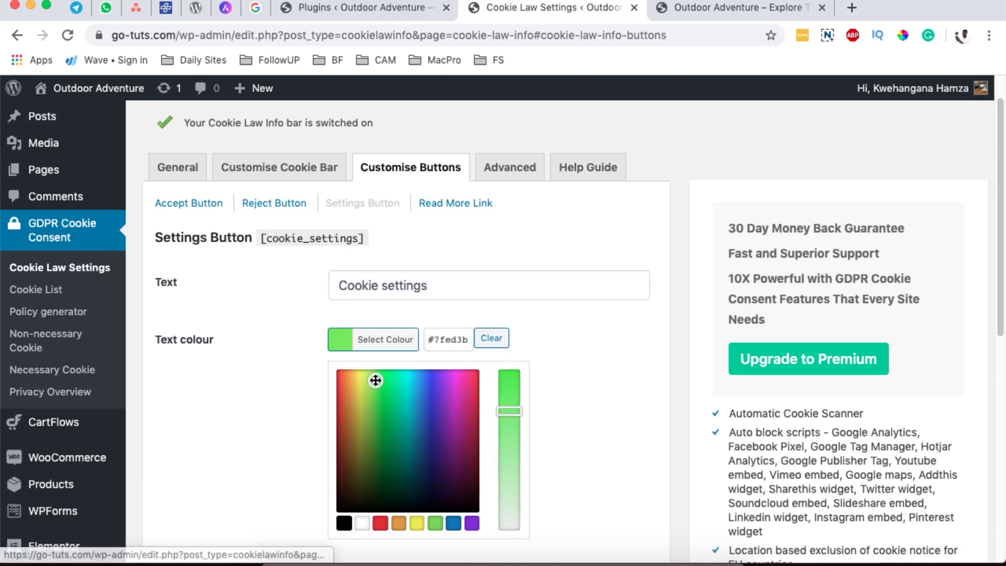
left_click(523, 398)
scroll(523, 398, "down", 2)
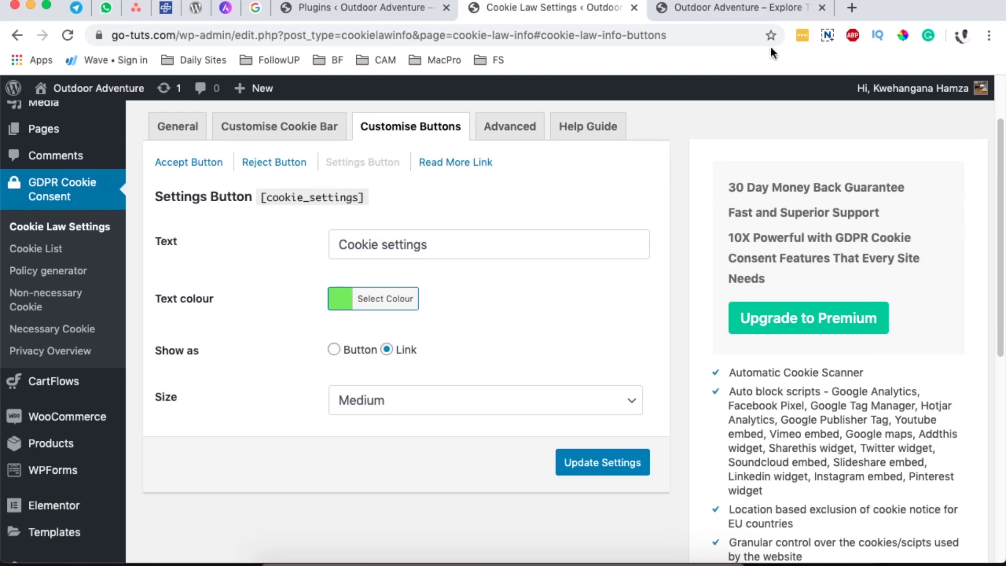
left_click(754, 7)
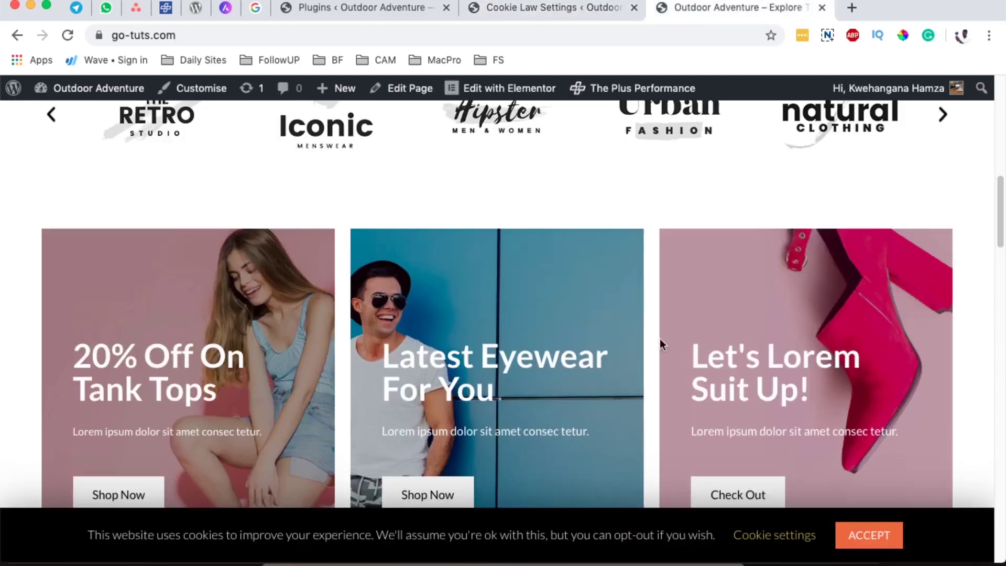
left_click(565, 10)
Try Cookie settings as a yellow-background button, then switch it back to a link.
left_click(334, 349)
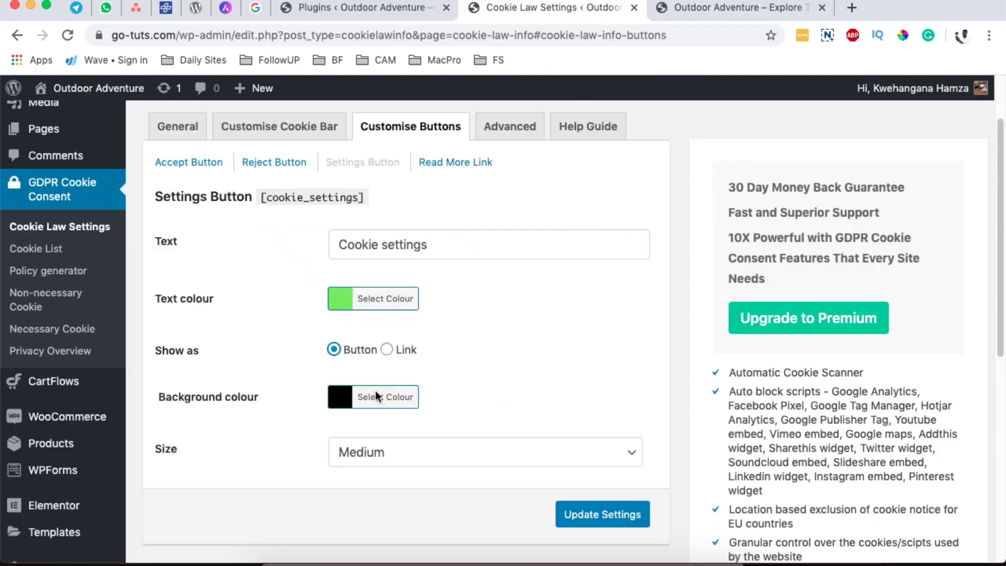
left_click(339, 399)
scroll(548, 369, "down", 3)
left_click(417, 426)
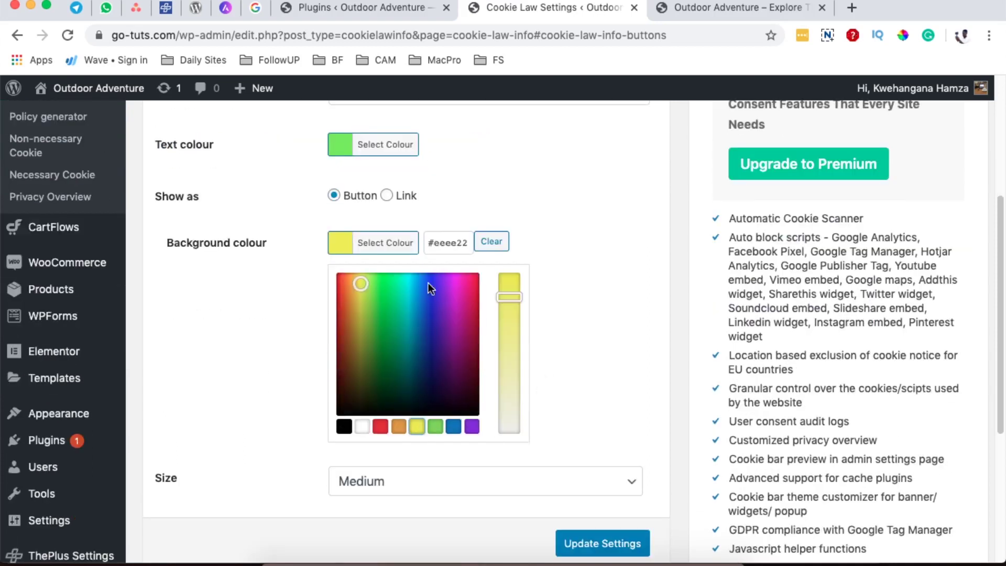
left_click(386, 195)
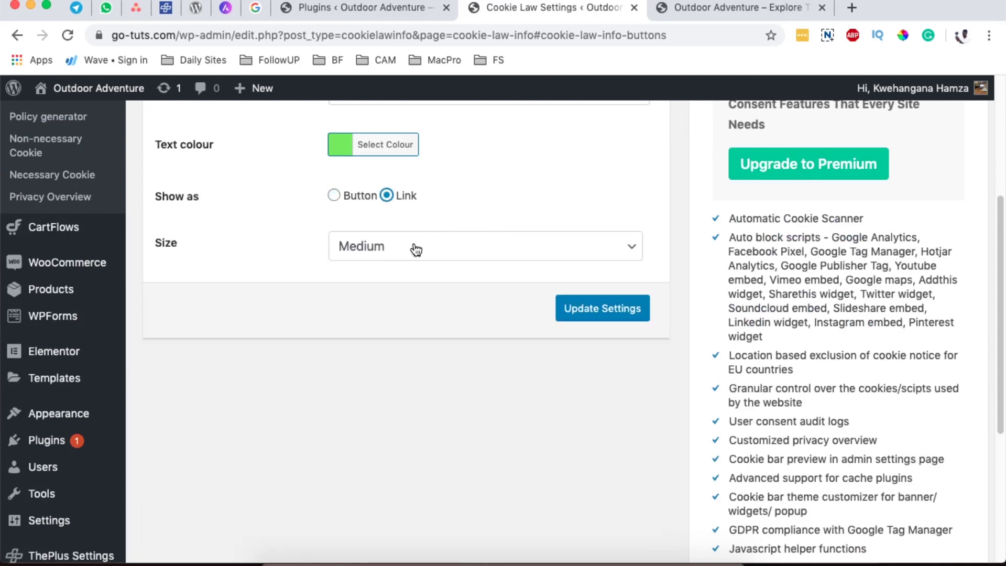
Keep the link size Medium, save, and reload the front page to see the green link.
left_click(456, 253)
scroll(456, 253, "up", 2)
left_click(370, 293)
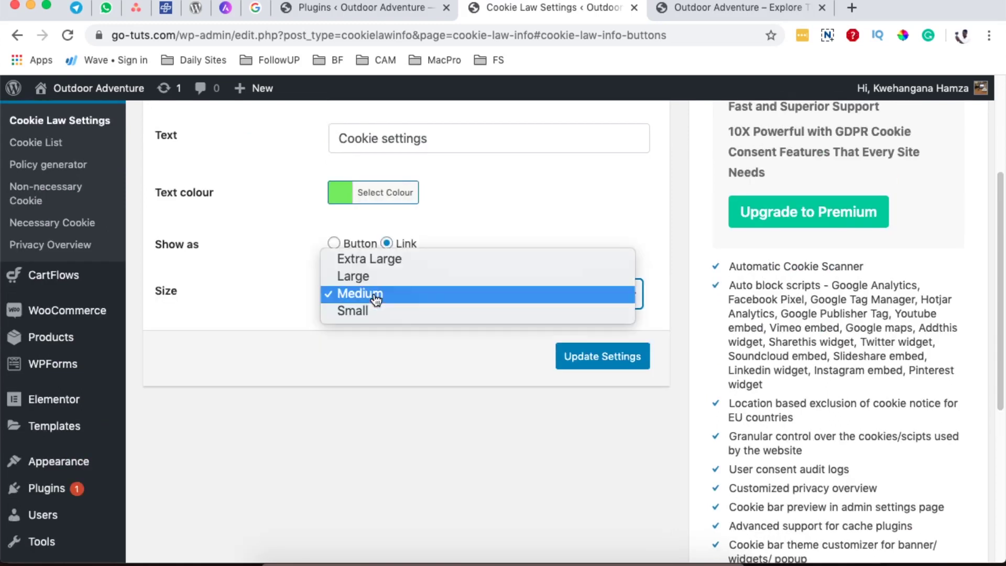
left_click(422, 348)
left_click(627, 357)
left_click(718, 15)
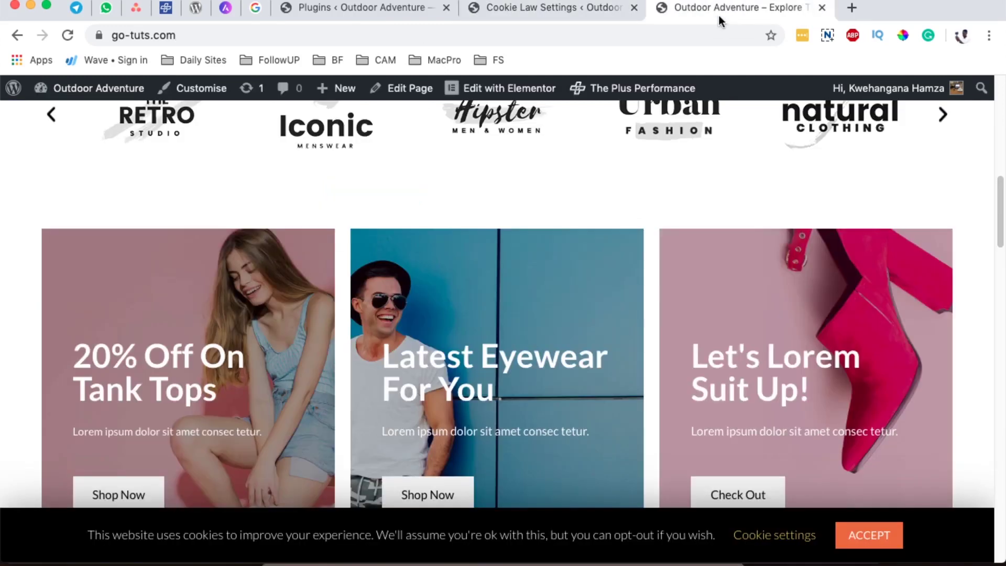
left_click(67, 35)
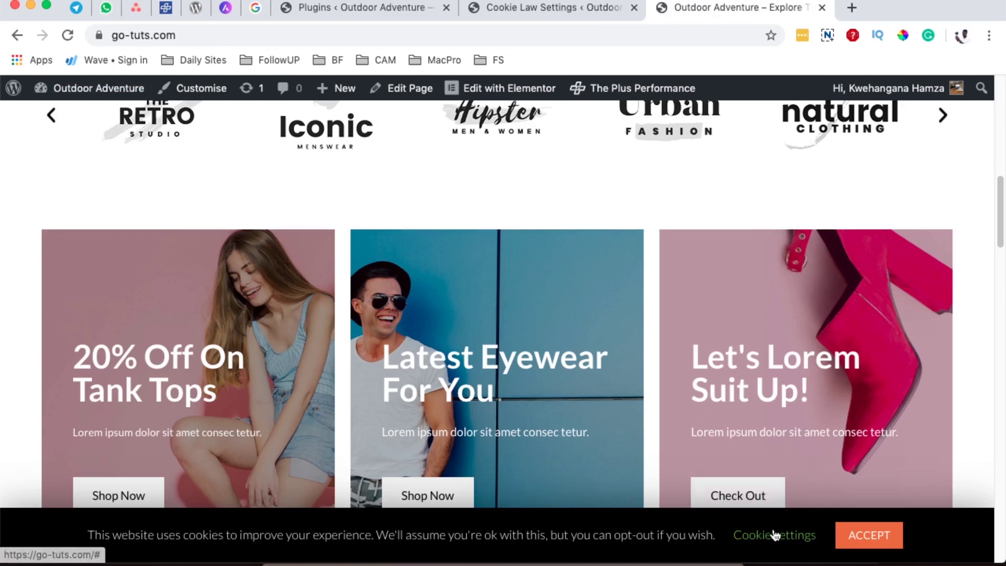
left_click(550, 7)
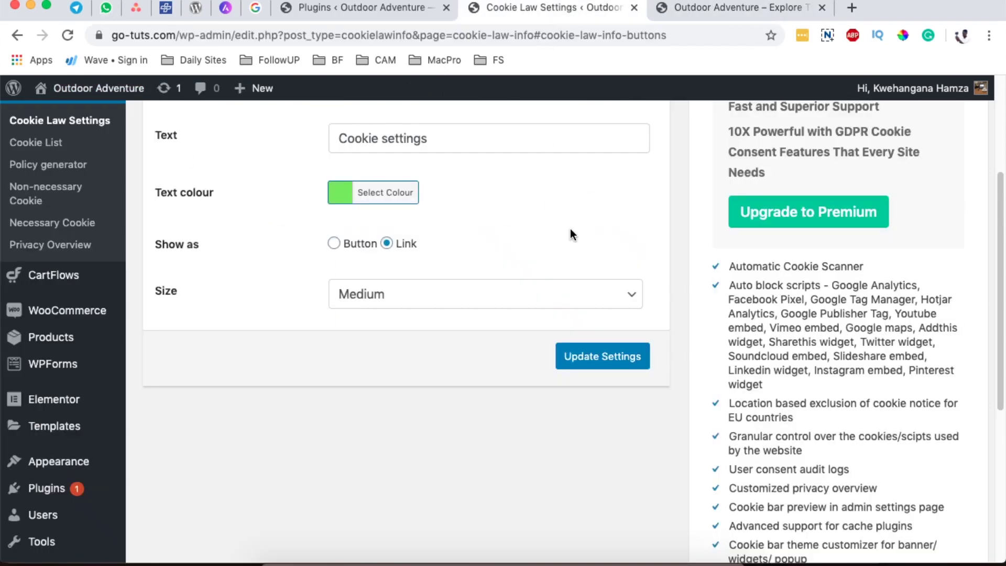
scroll(571, 229, "up", 3)
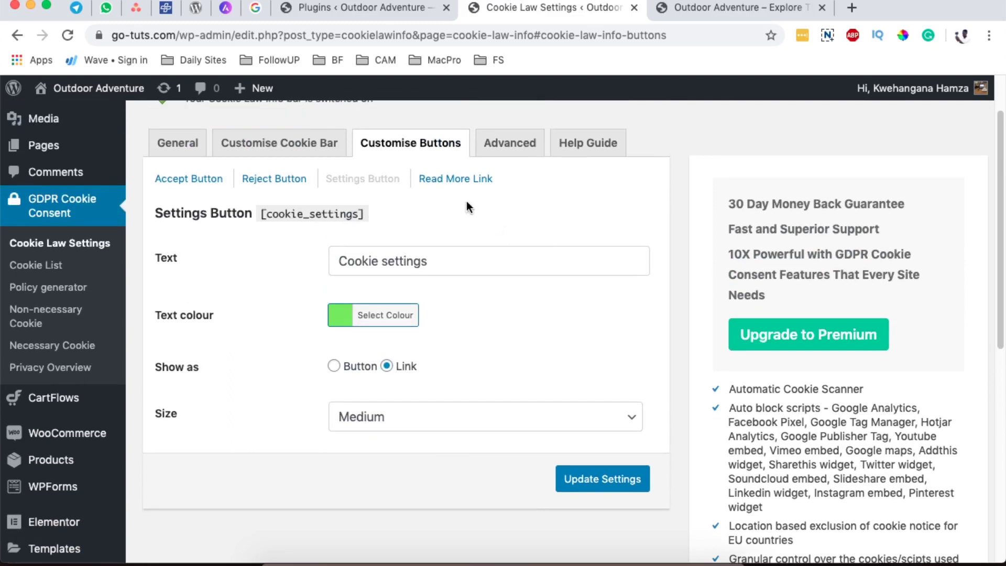
In the Read More link settings, select the Read More text and the current URL.
left_click(459, 178)
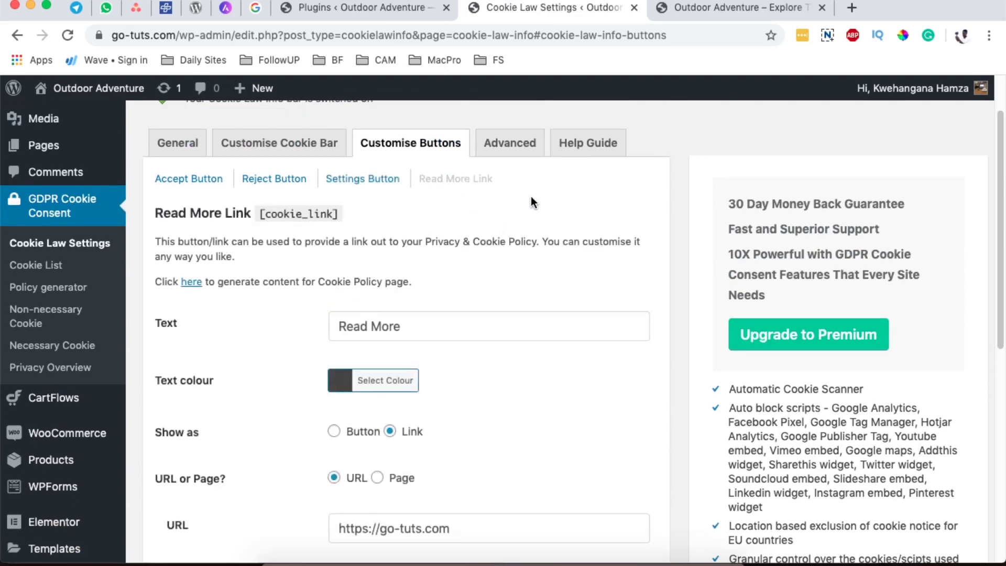
scroll(533, 202, "down", 1)
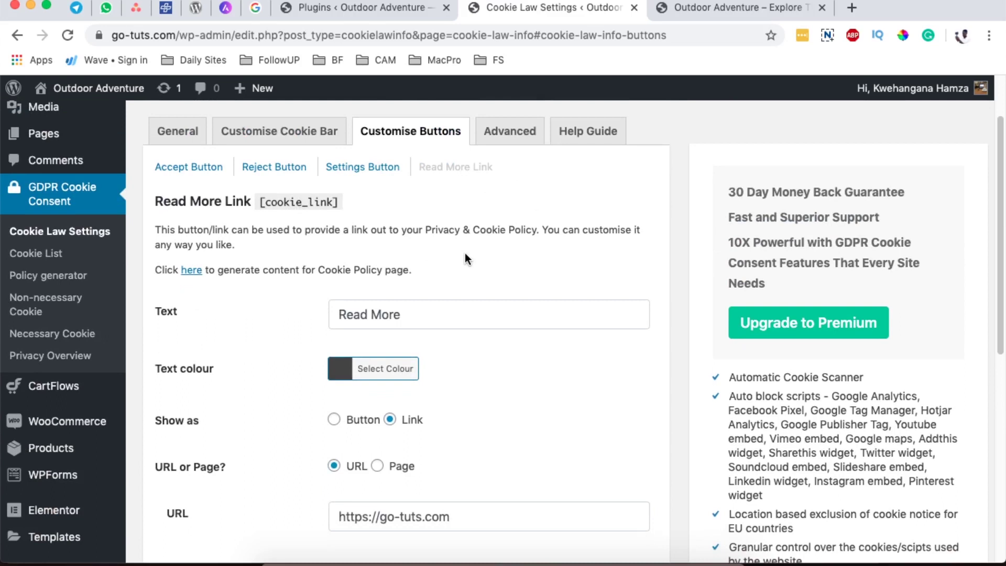
scroll(447, 343, "down", 3)
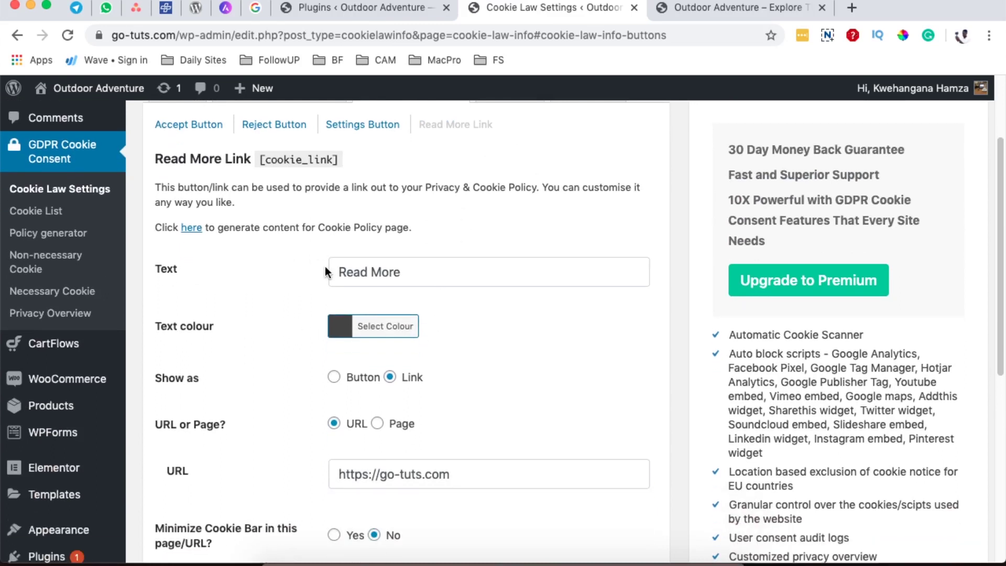
left_click_drag(420, 273, 325, 271)
left_click(504, 341)
scroll(497, 421, "down", 2)
scroll(497, 421, "down", 5)
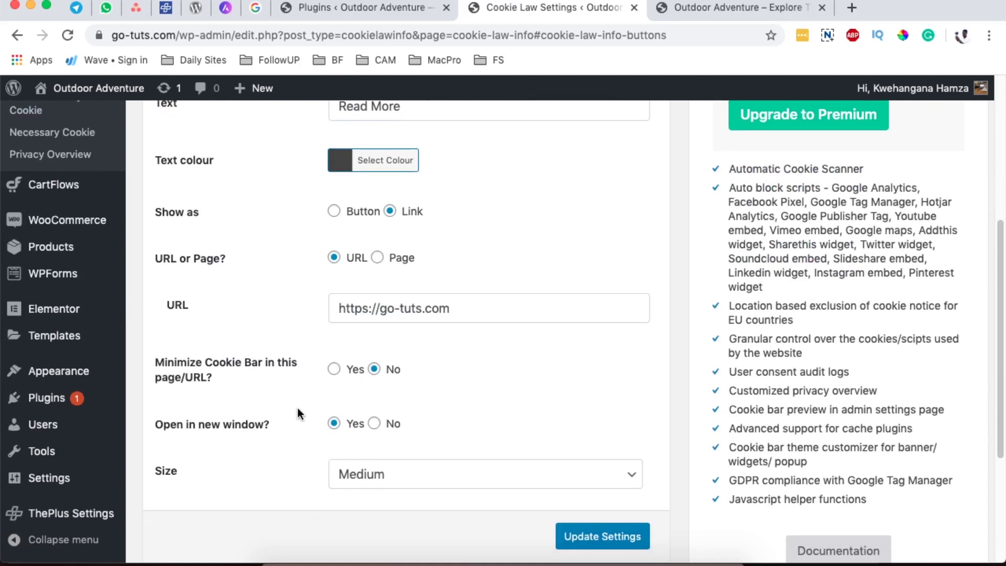
left_click(482, 309)
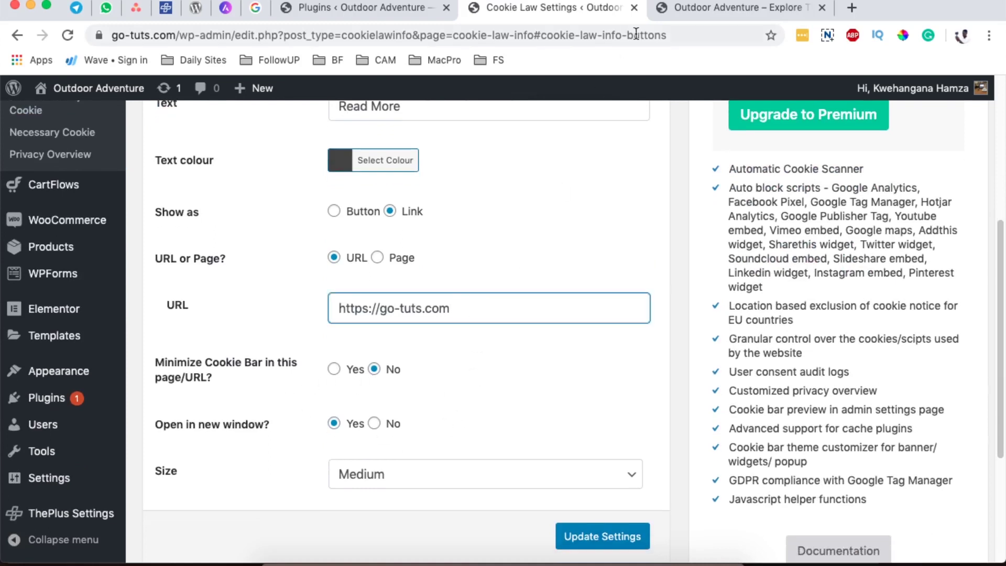
left_click_drag(480, 312, 345, 310)
left_click(499, 308)
left_click_drag(499, 308, 338, 311)
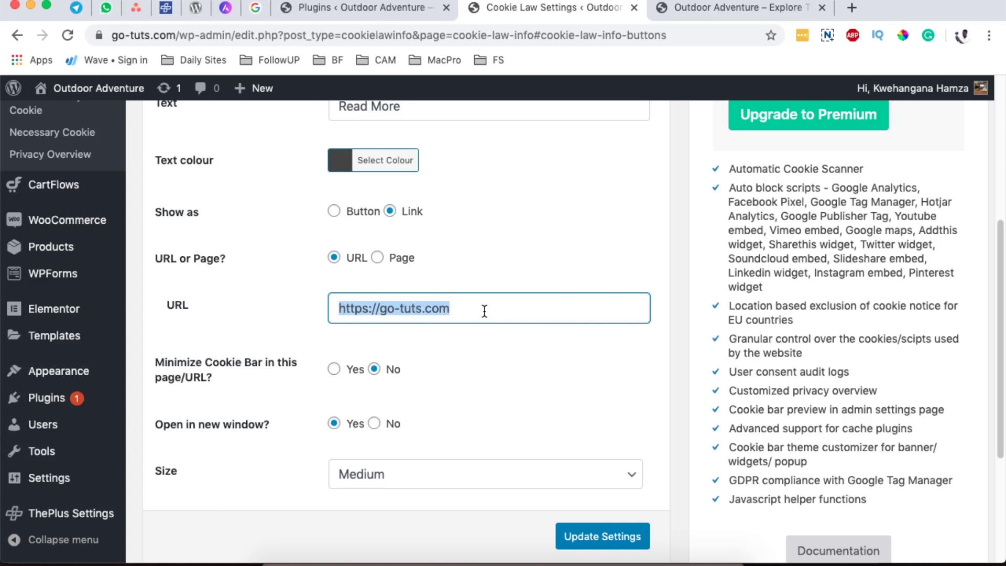
Link Read More to the Privacy page instead of a URL and save.
left_click(377, 257)
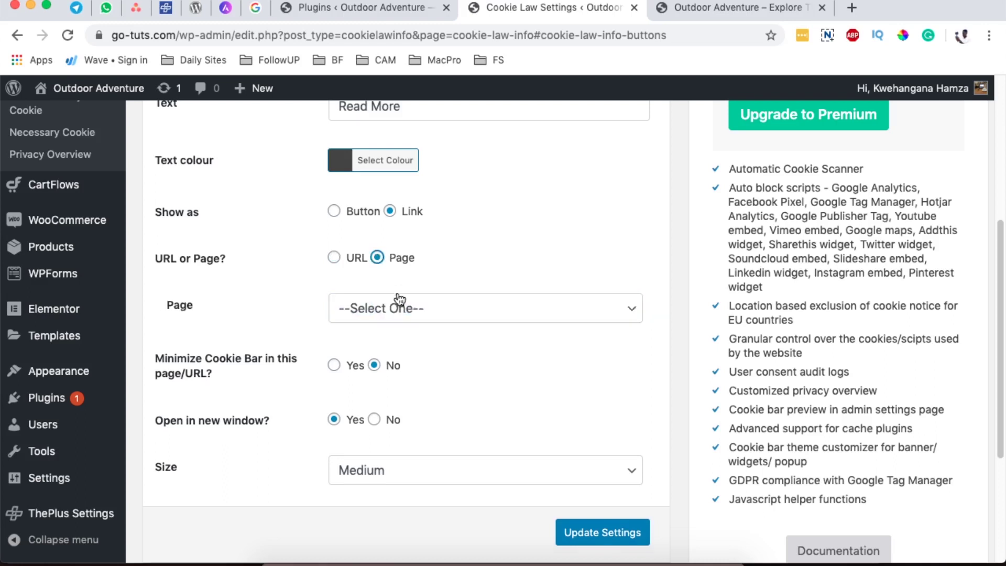
left_click(401, 308)
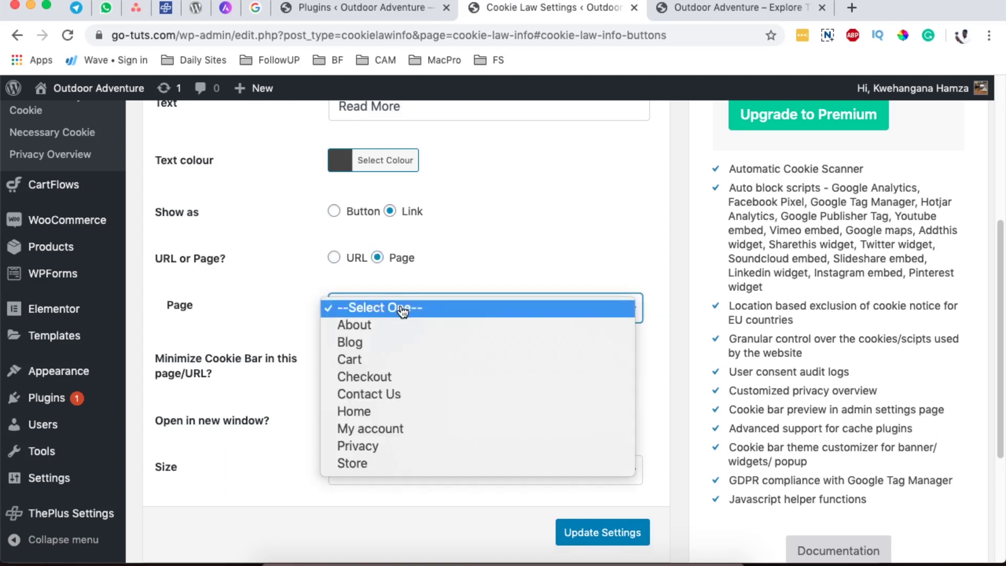
left_click(399, 445)
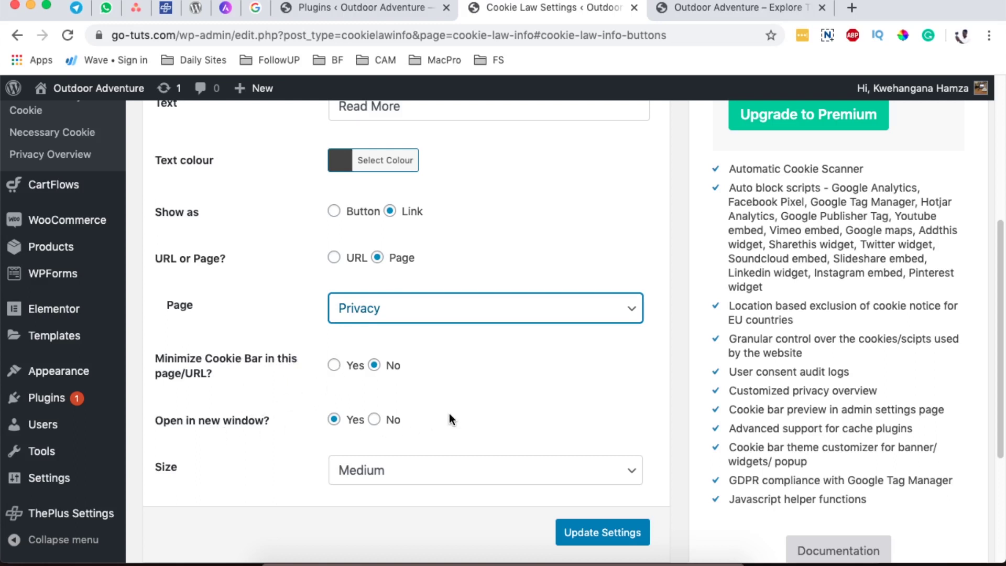
scroll(476, 391, "down", 2)
left_click(586, 488)
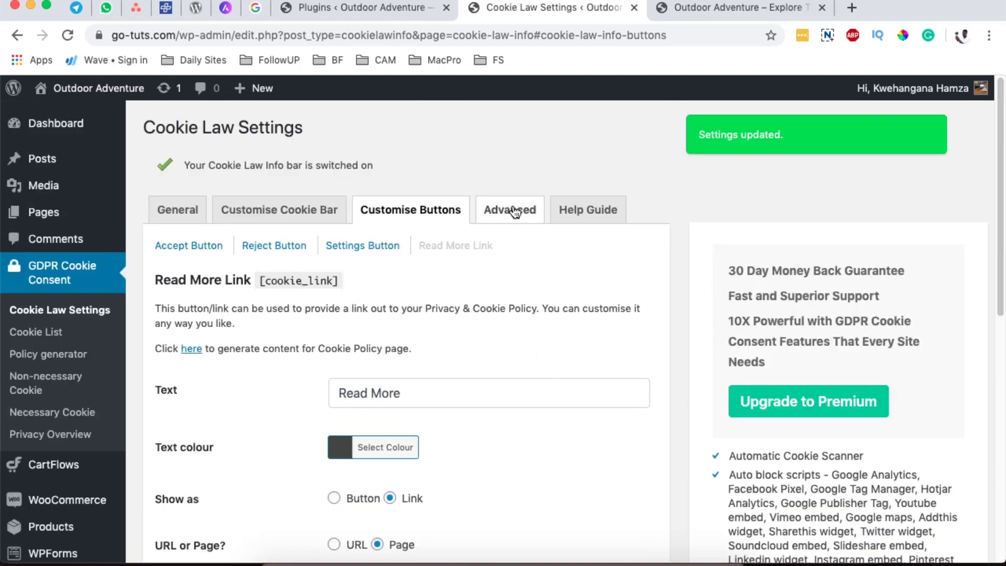
Browse the Advanced, Help Guide and Customise Cookie Bar tabs, then reload the live front page.
left_click(513, 210)
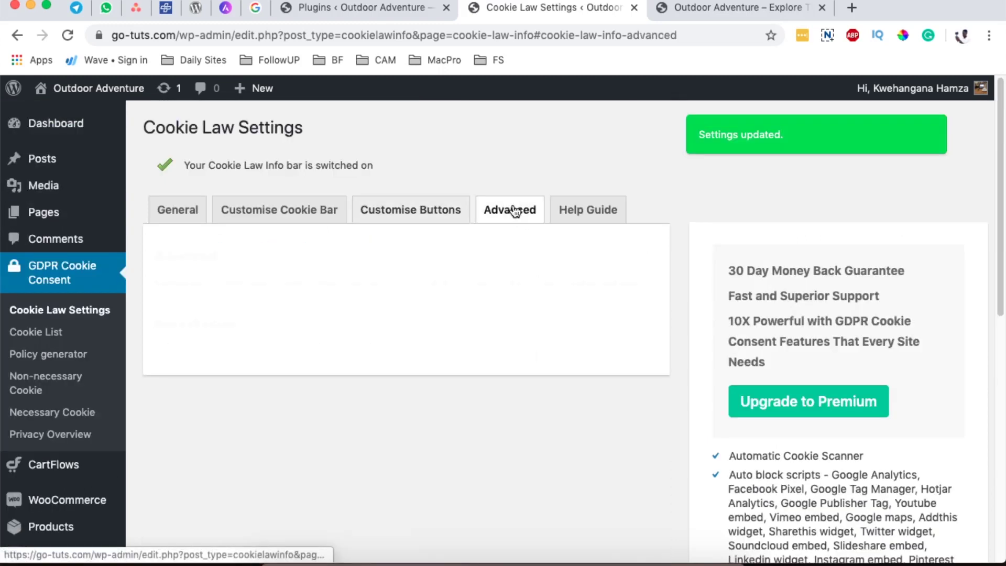
left_click(573, 210)
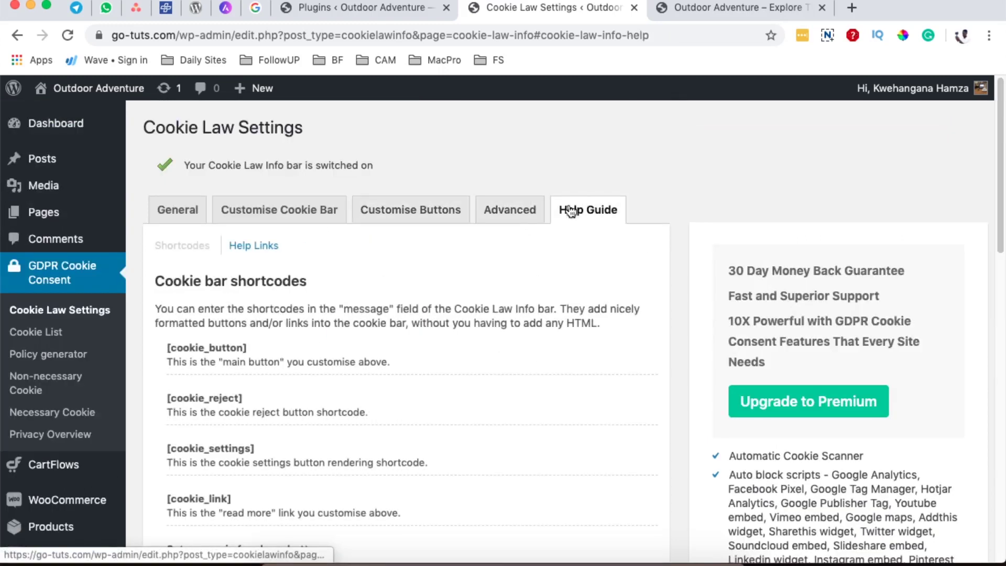
left_click(507, 212)
left_click(265, 209)
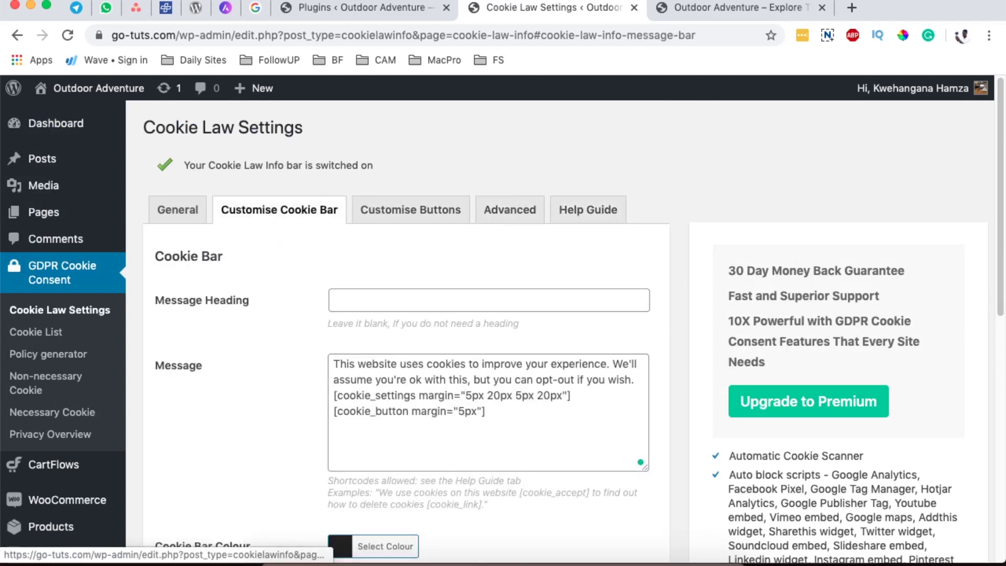
left_click(696, 17)
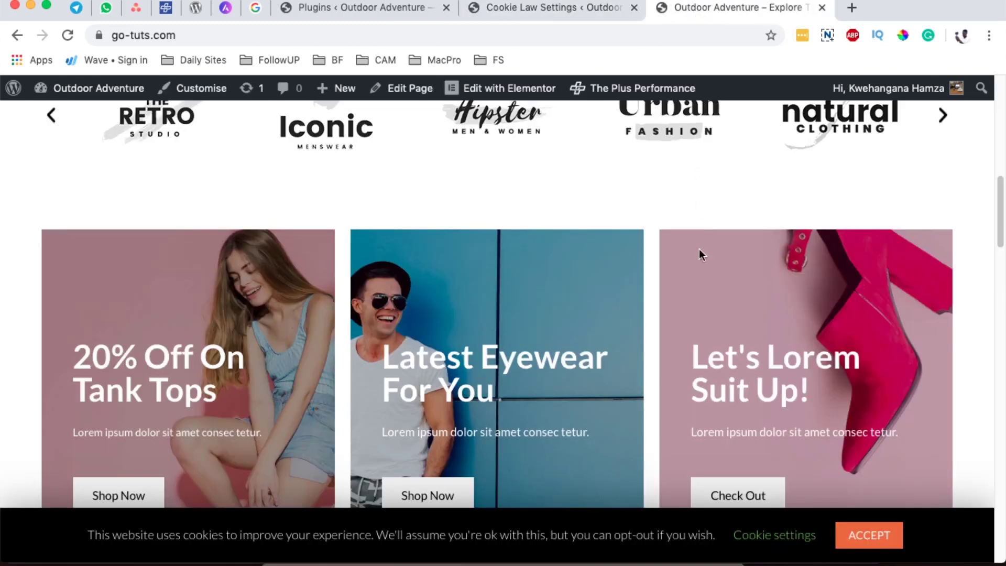
left_click(67, 35)
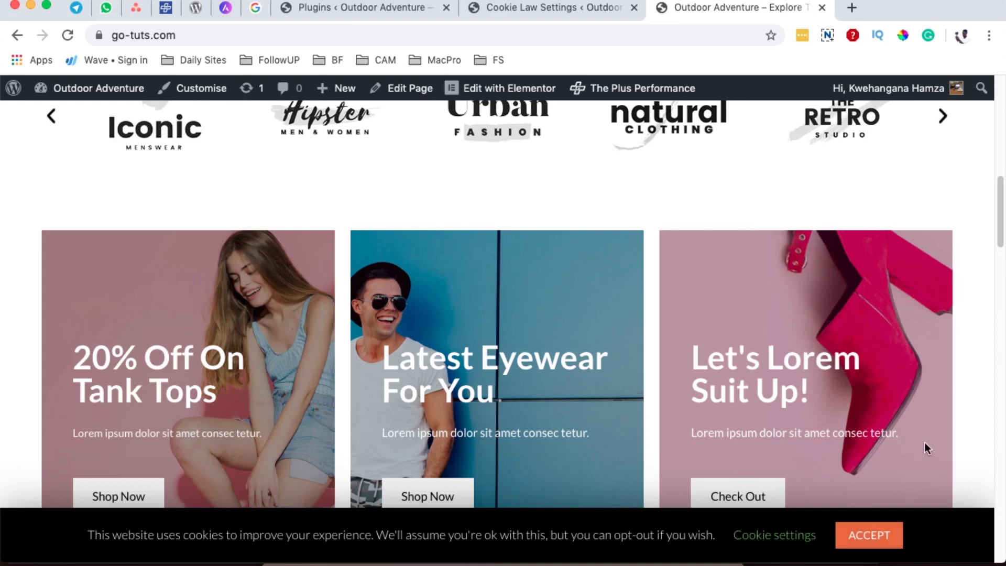
scroll(927, 448, "down", 1)
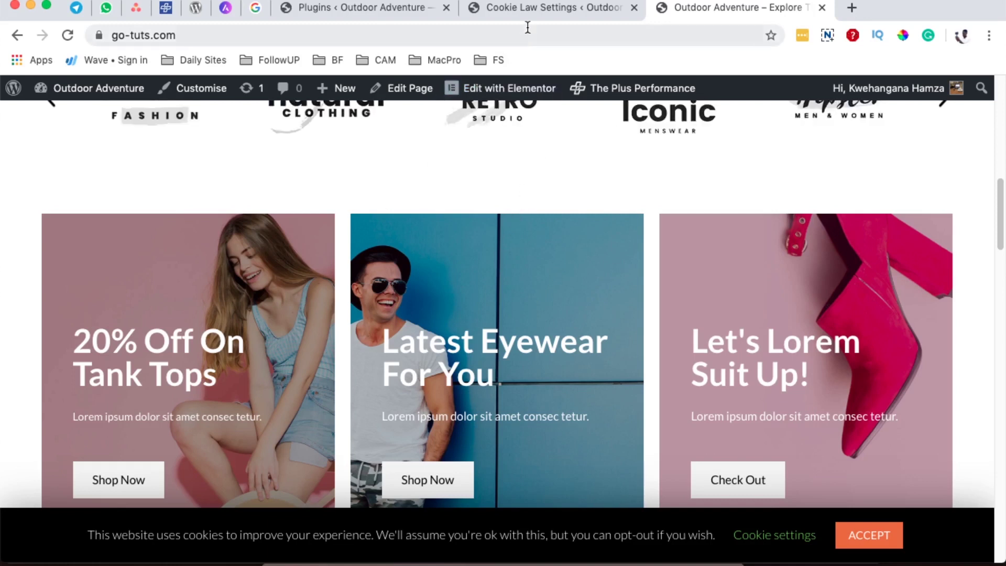
Back in Cookie Law Settings, scroll through the message text, black bar colour and text colour.
left_click(527, 8)
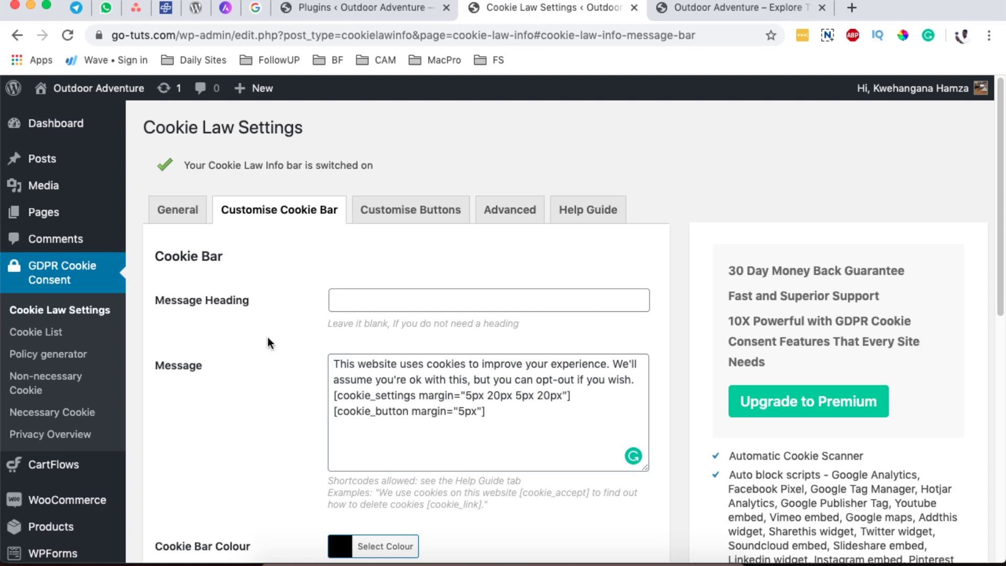
scroll(260, 410, "down", 2)
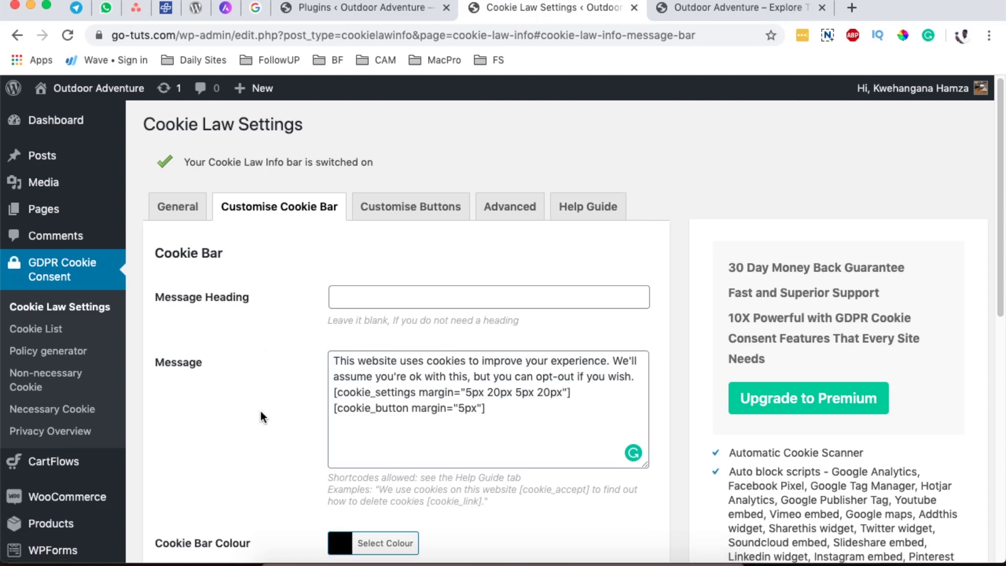
scroll(260, 417, "down", 5)
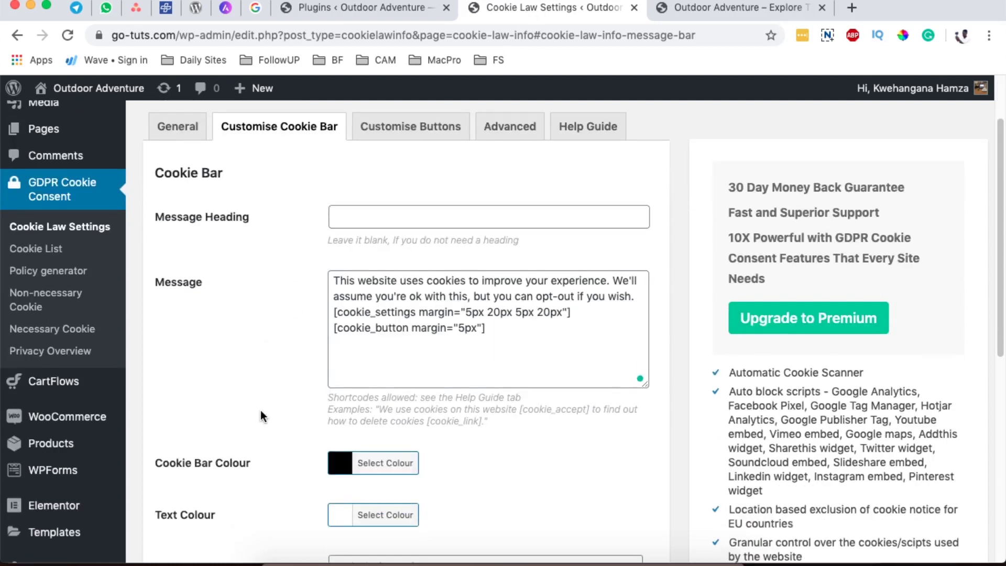
scroll(288, 406, "down", 3)
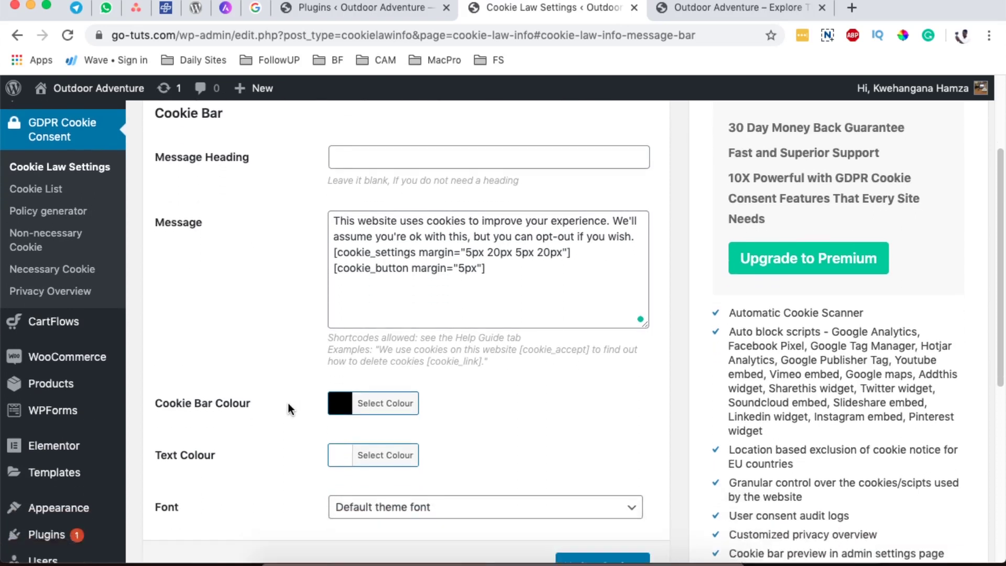
scroll(288, 403, "down", 3)
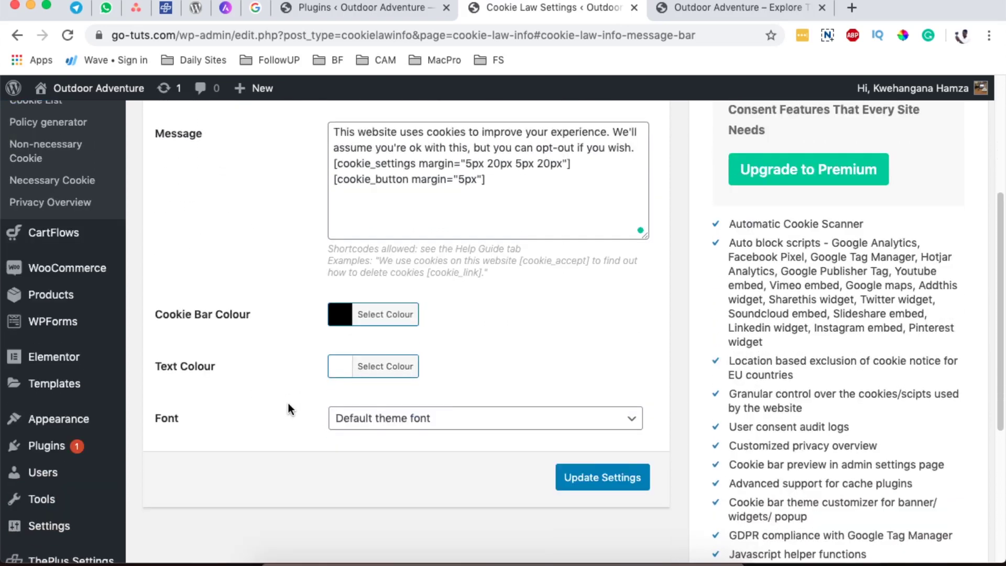
scroll(288, 403, "up", 12)
scroll(289, 410, "up", 3)
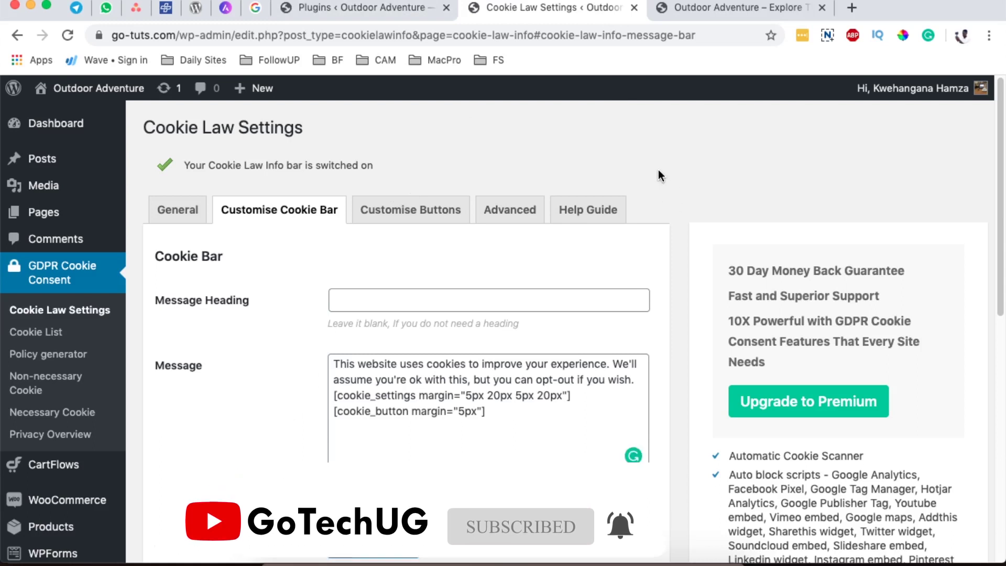
scroll(677, 262, "down", 1)
scroll(677, 287, "down", 5)
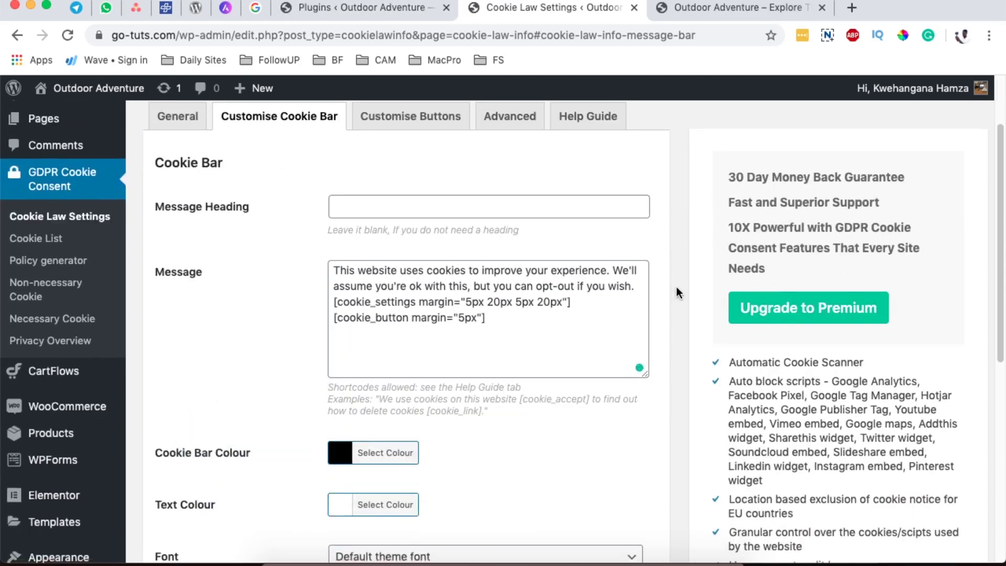